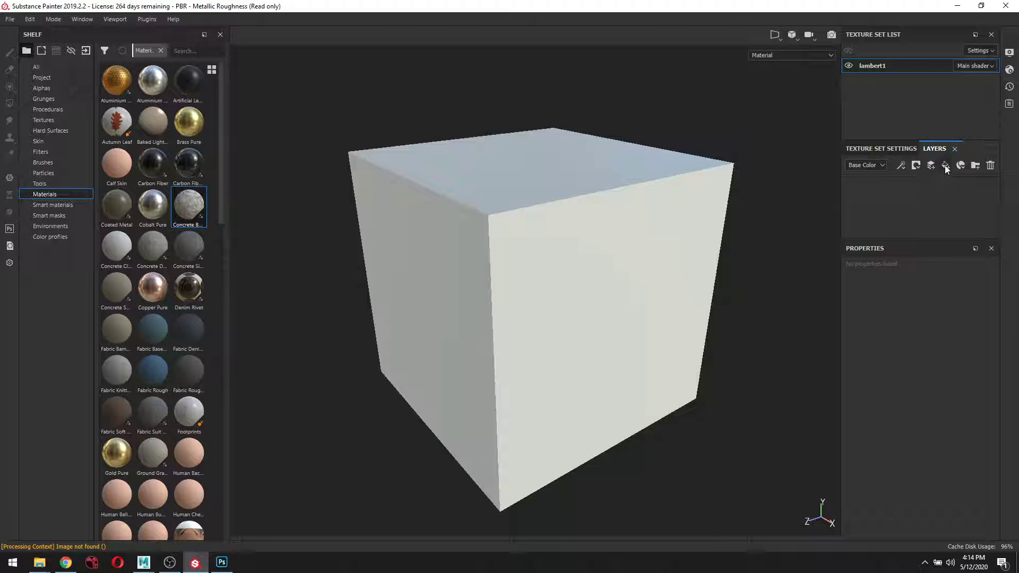
Add a fill layer with a dark red base colour, then stack a second fill layer above it.
{"action": "left_click", "coordinate": [945, 166]}
{"action": "left_click", "coordinate": [928, 449]}
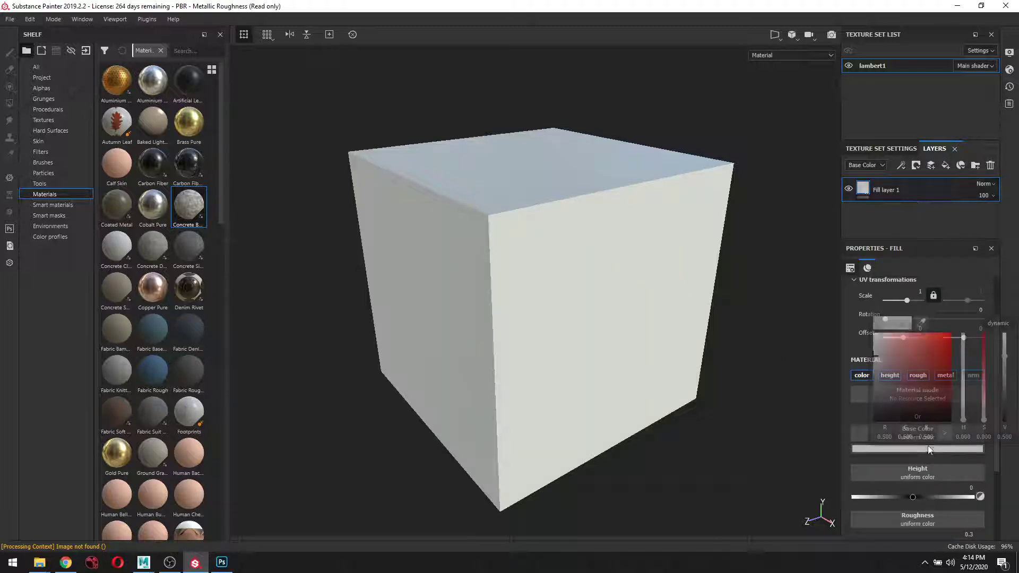
{"action": "left_click_drag", "start_coordinate": [935, 378], "coordinate": [947, 398]}
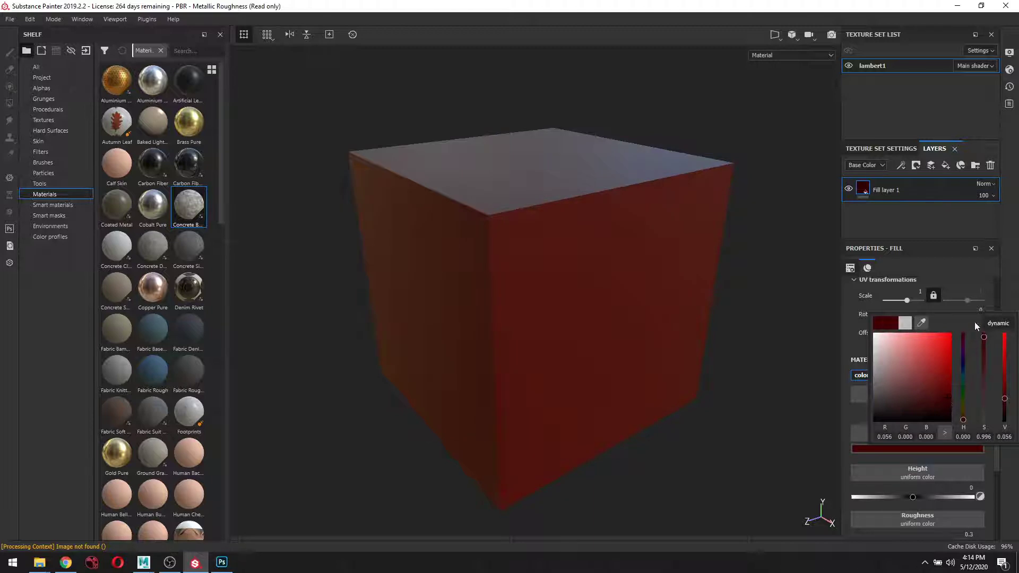
{"action": "left_click", "coordinate": [981, 273]}
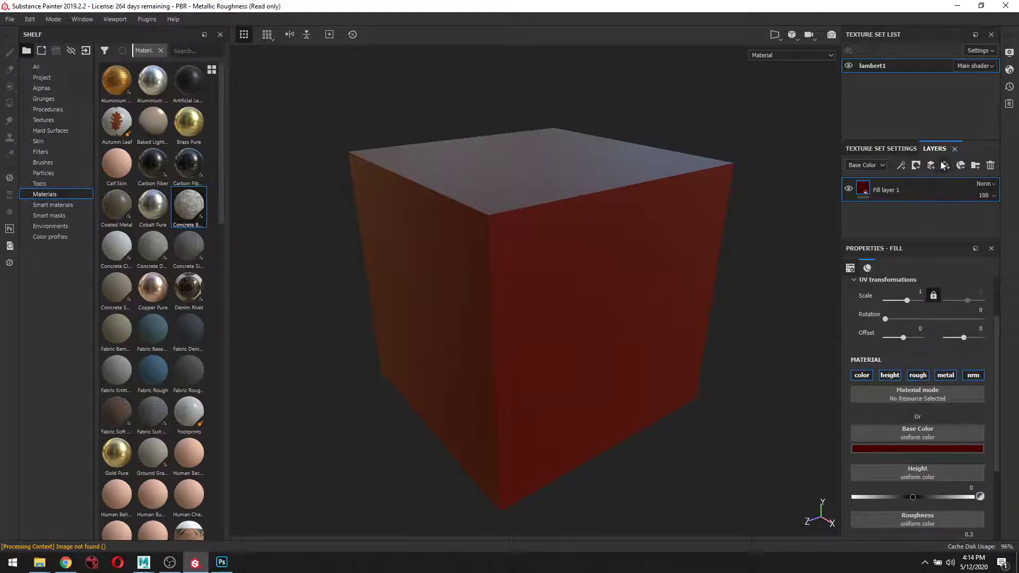
{"action": "left_click", "coordinate": [946, 165]}
{"action": "left_click", "coordinate": [903, 451]}
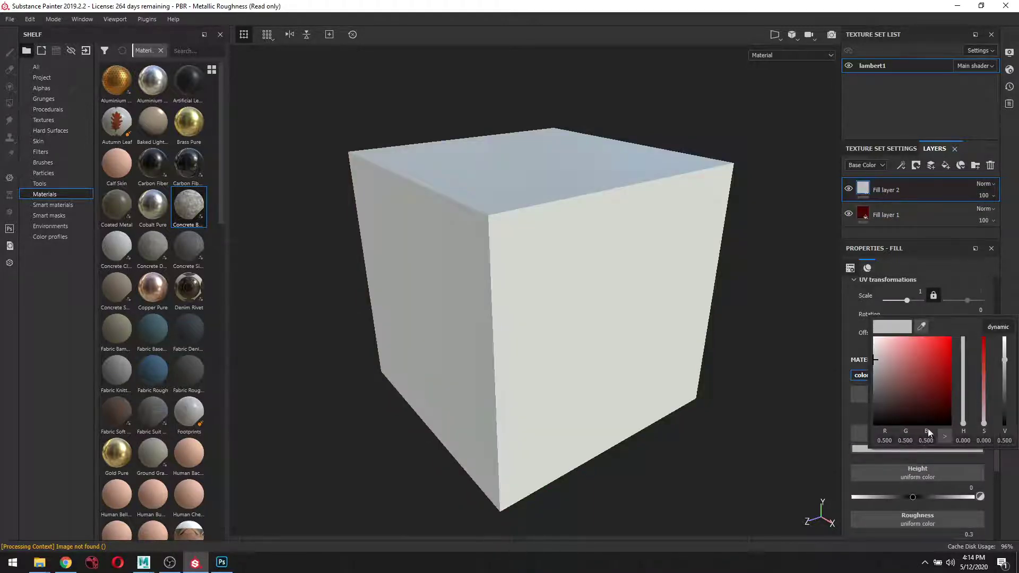
Give Fill layer 2 a dark orange-yellow base colour by shifting its hue.
{"action": "left_click", "coordinate": [945, 403]}
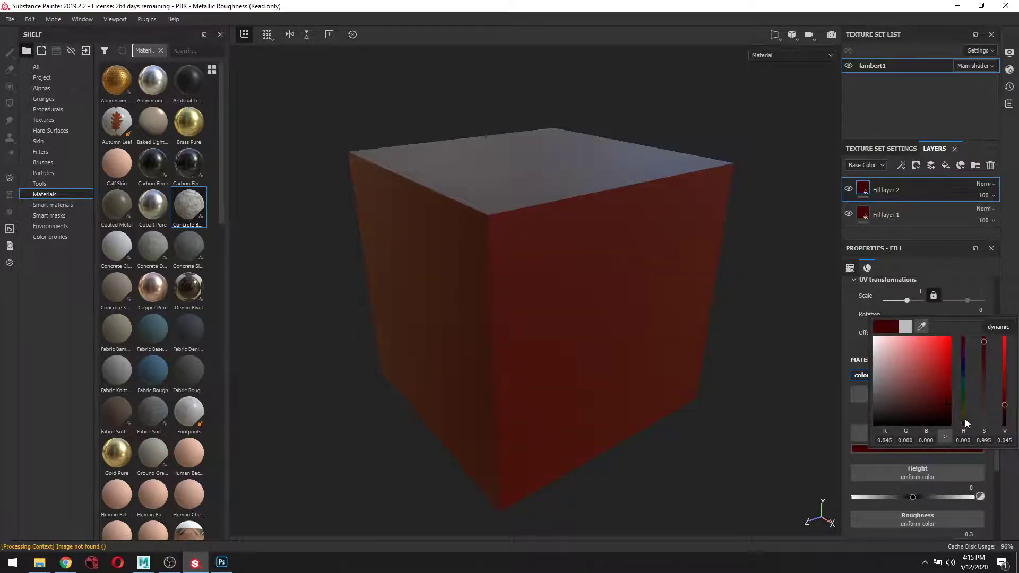
{"action": "left_click_drag", "start_coordinate": [966, 423], "coordinate": [968, 418]}
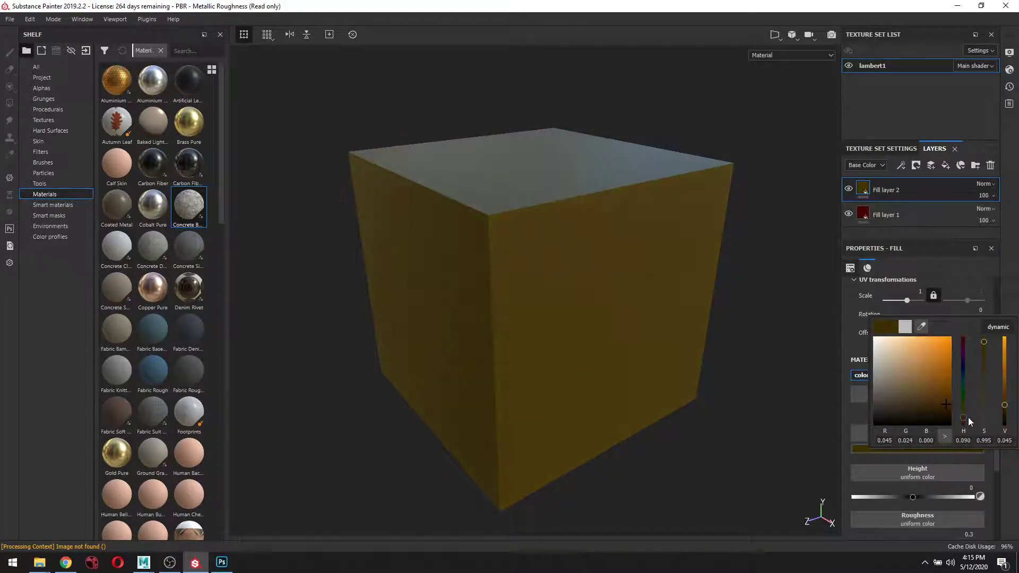
{"action": "left_click", "coordinate": [1009, 219]}
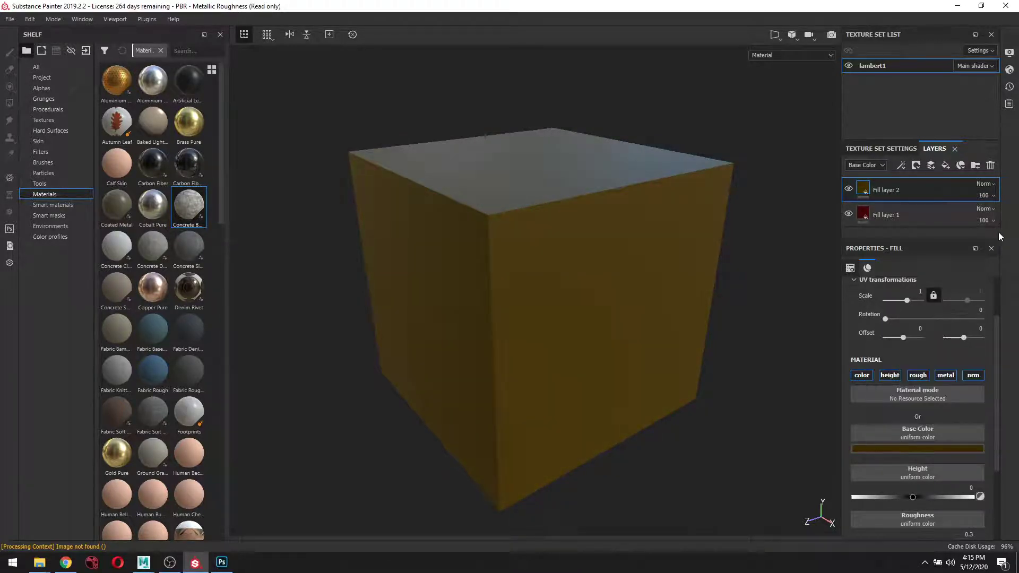
Try Multiply blending on the upper layer, then return it to Normal.
{"action": "left_click", "coordinate": [984, 184]}
{"action": "left_click", "coordinate": [959, 243]}
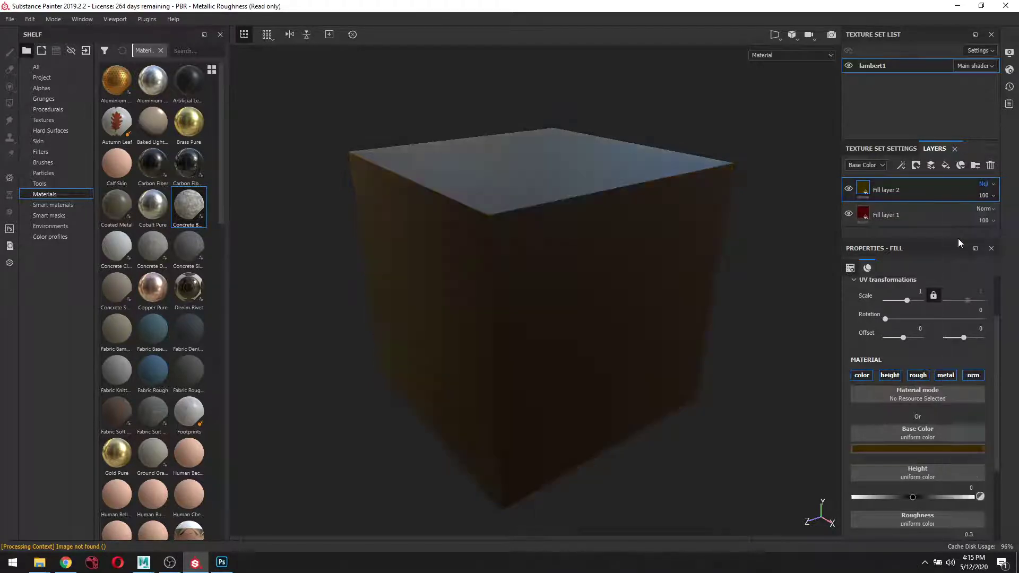
{"action": "left_click_drag", "start_coordinate": [623, 371], "coordinate": [658, 348]}
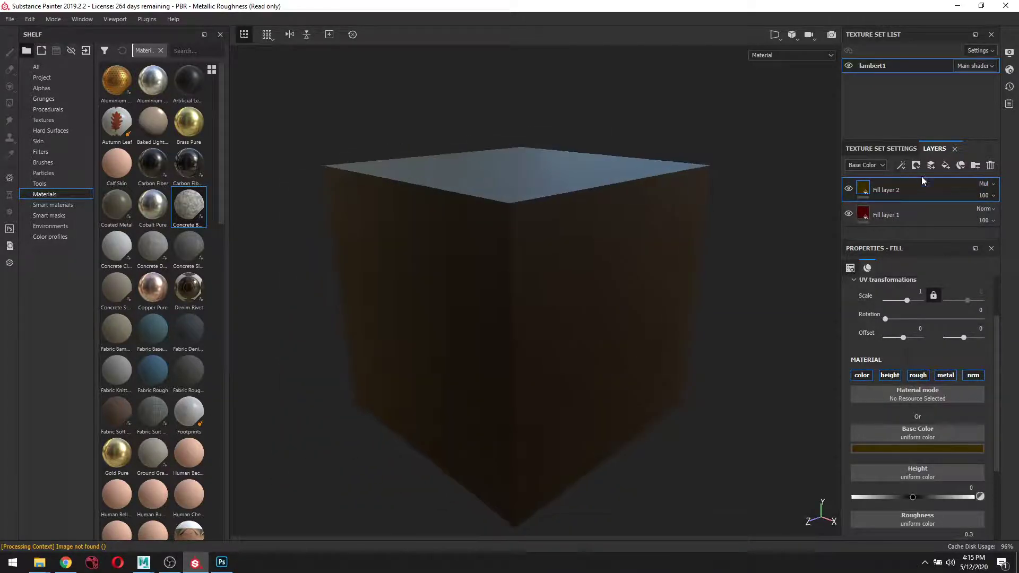
{"action": "left_click", "coordinate": [985, 185]}
{"action": "left_click", "coordinate": [988, 196]}
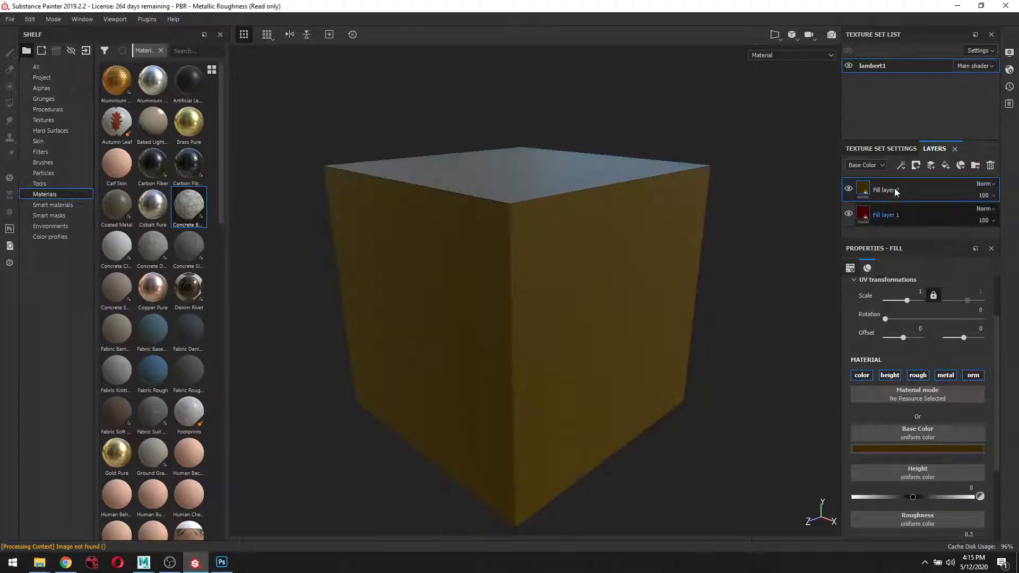
Move Fill layer 1 above Fill layer 2, set it to Multiply, and inspect the cube.
{"action": "left_click_drag", "start_coordinate": [892, 215], "coordinate": [899, 185]}
{"action": "left_click", "coordinate": [988, 184]}
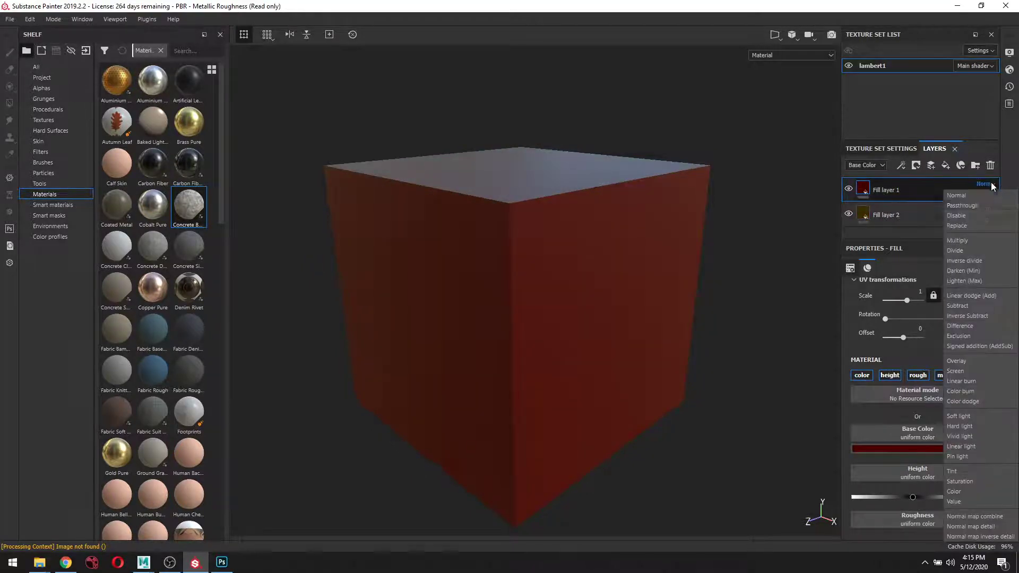
{"action": "left_click", "coordinate": [966, 242]}
{"action": "left_click_drag", "start_coordinate": [776, 318], "coordinate": [584, 368]}
{"action": "scroll", "coordinate": [505, 376], "scroll_direction": "up", "scroll_amount": 5}
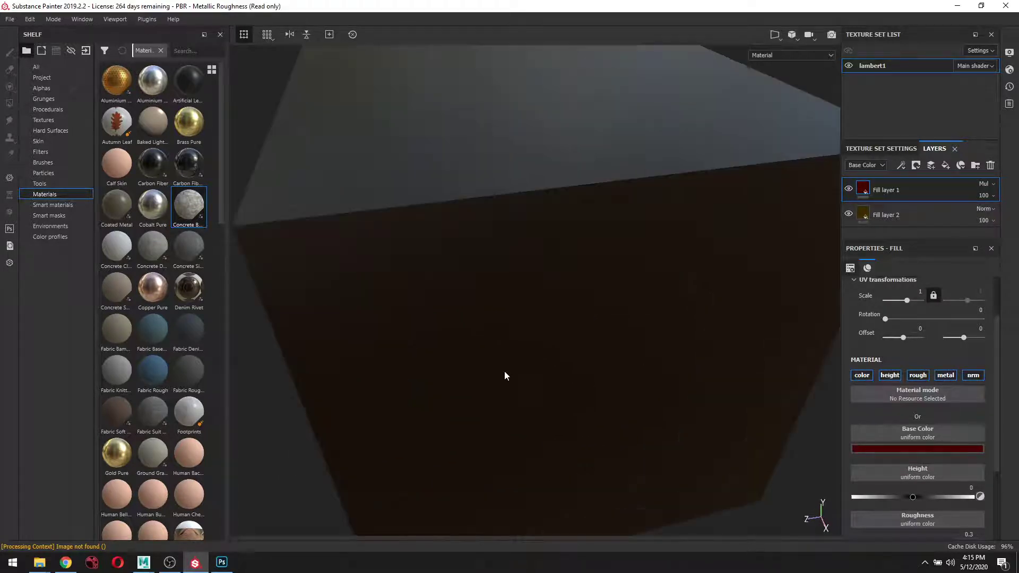
{"action": "left_click_drag", "start_coordinate": [480, 325], "coordinate": [443, 339]}
{"action": "scroll", "coordinate": [735, 287], "scroll_direction": "down", "scroll_amount": 4}
{"action": "left_click_drag", "start_coordinate": [730, 311], "coordinate": [562, 272]}
{"action": "left_click_drag", "start_coordinate": [822, 396], "coordinate": [712, 447]}
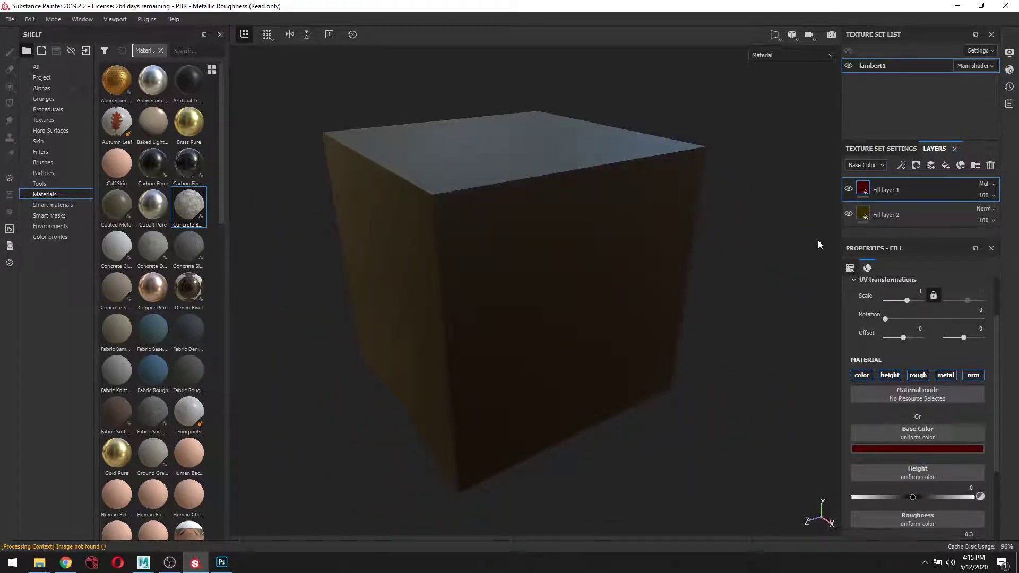
Delete both fill layers so the cube turns white, then minimise Substance Painter.
{"action": "left_click", "coordinate": [909, 216], "text": "ctrl"}
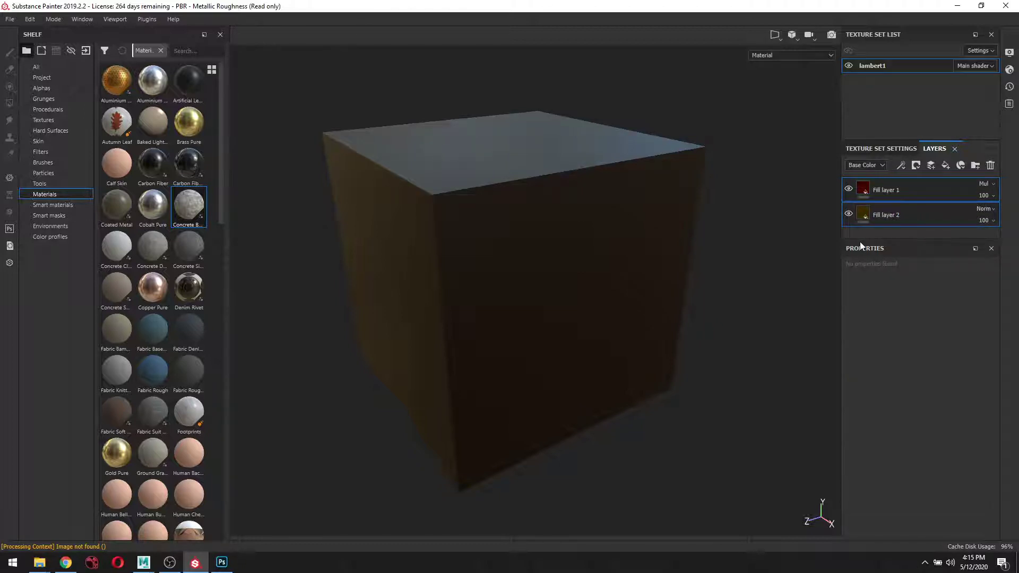
{"action": "key", "text": "Delete"}
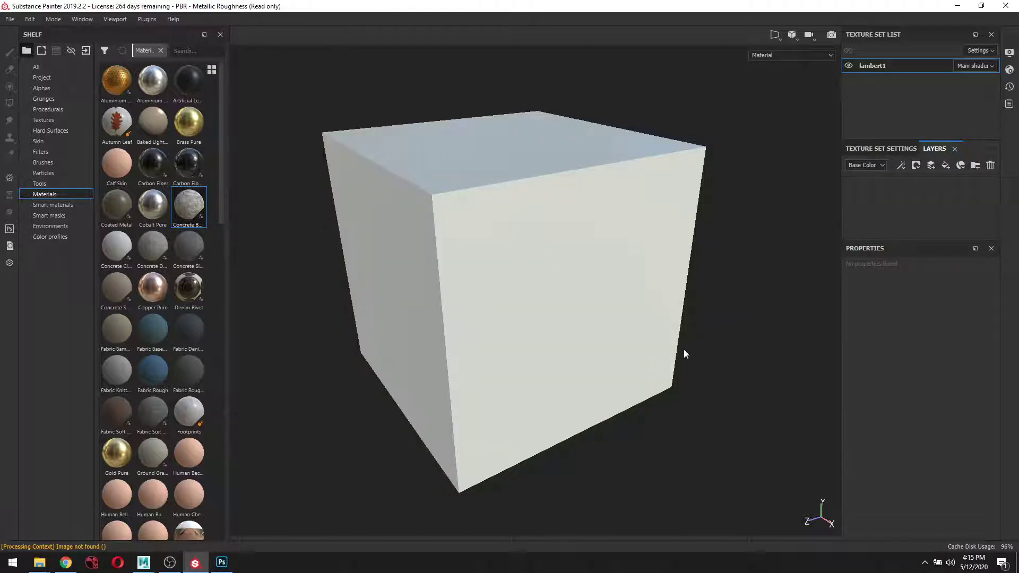
{"action": "left_click_drag", "start_coordinate": [734, 277], "coordinate": [729, 320]}
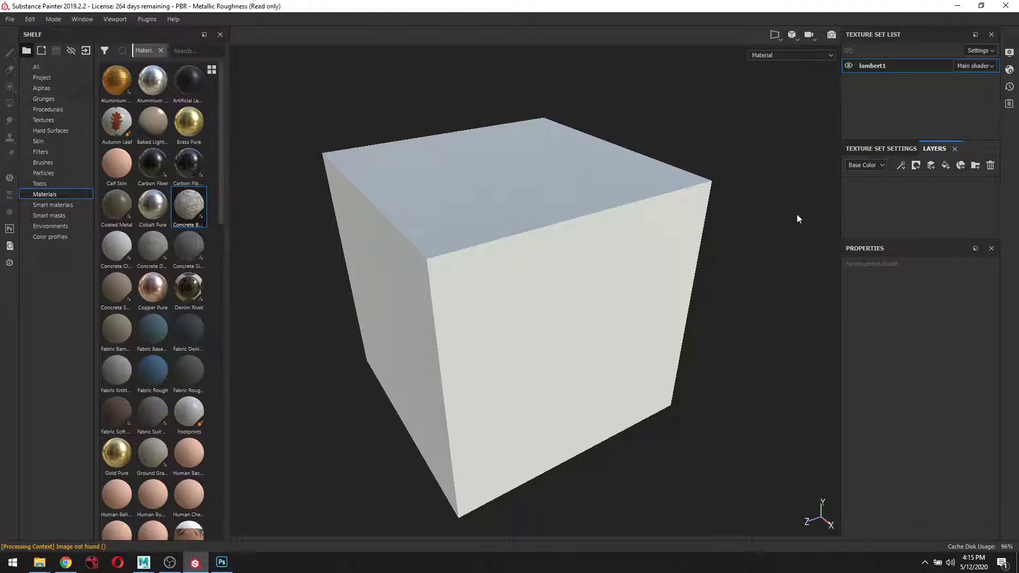
{"action": "left_click", "coordinate": [959, 7]}
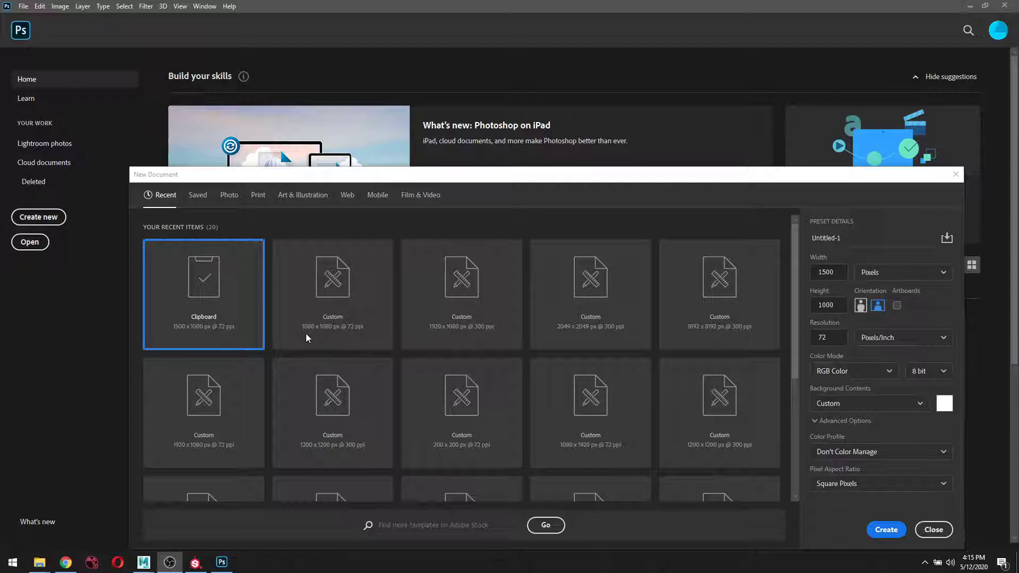
Create a 1080 x 1080 px document with a black background from the Custom preset.
{"action": "left_click", "coordinate": [327, 297]}
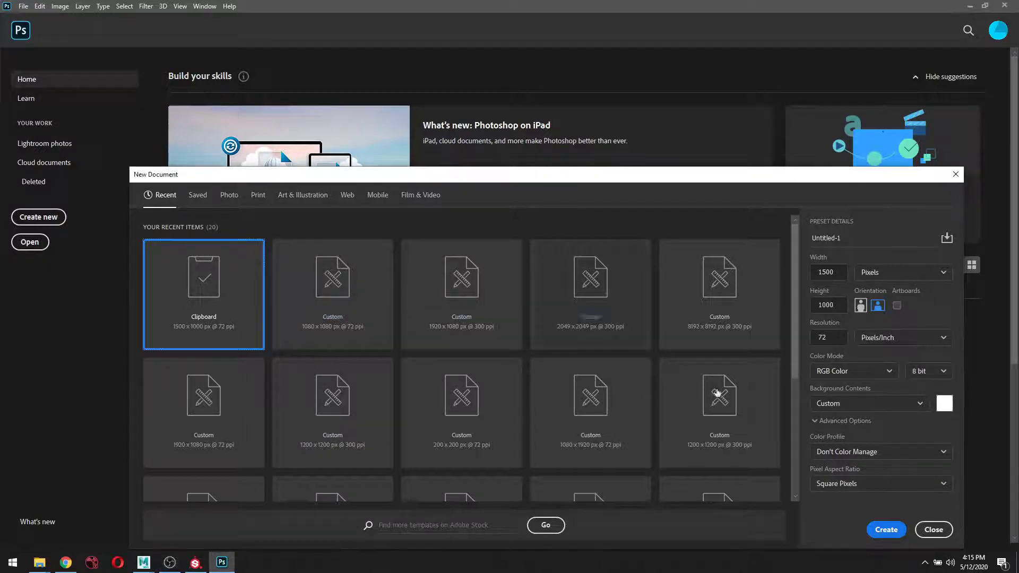
{"action": "left_click", "coordinate": [346, 288]}
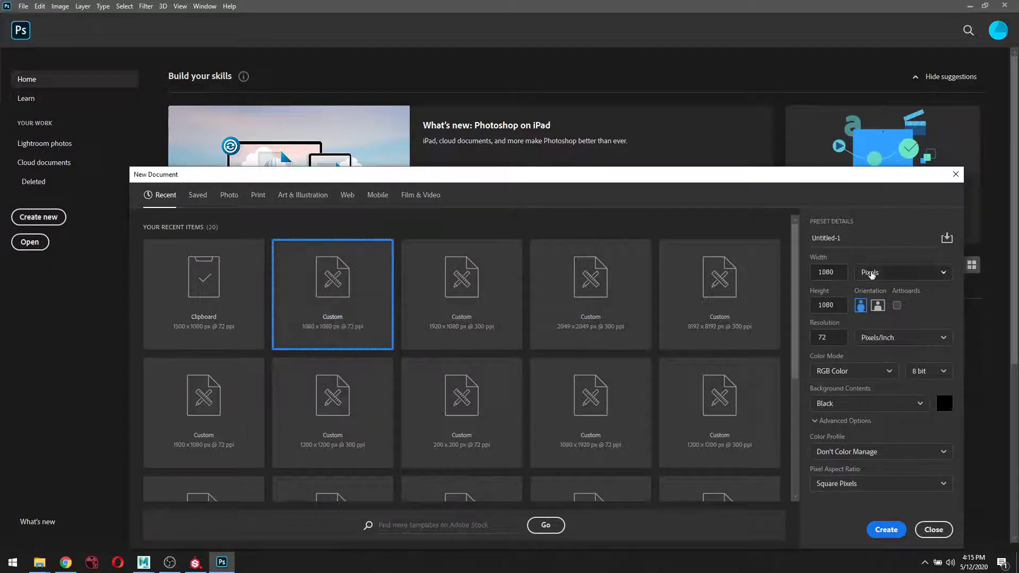
{"action": "left_click", "coordinate": [832, 334]}
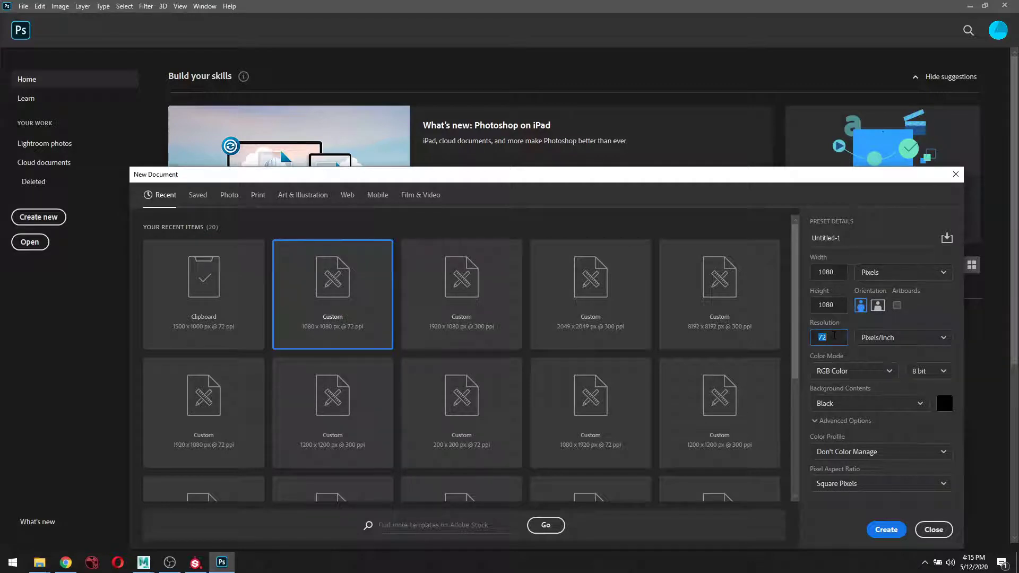
{"action": "key", "text": "Return"}
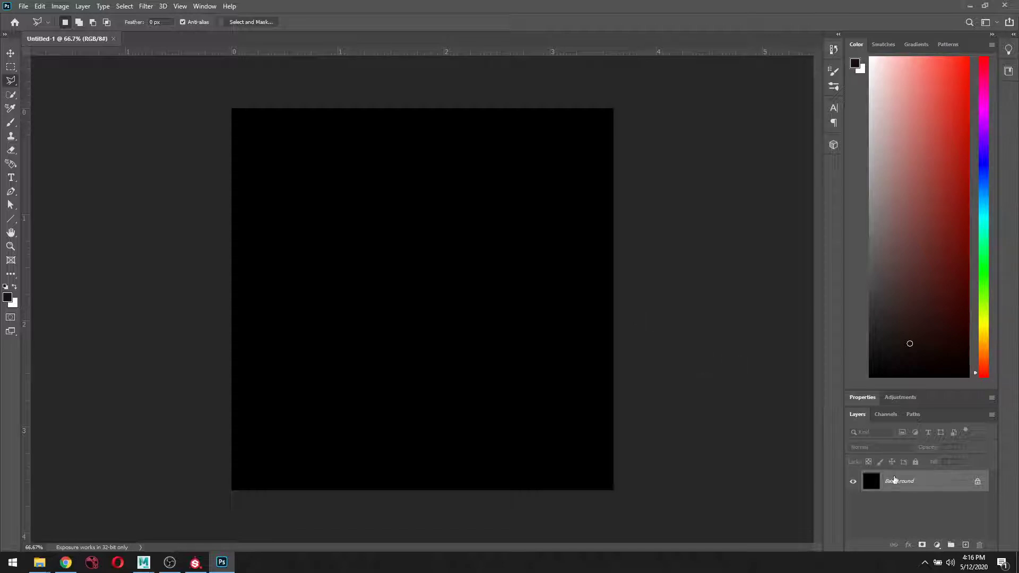
Copy the wood-planks image from Chrome's Google Images results and return to Photoshop.
{"action": "left_click", "coordinate": [66, 565]}
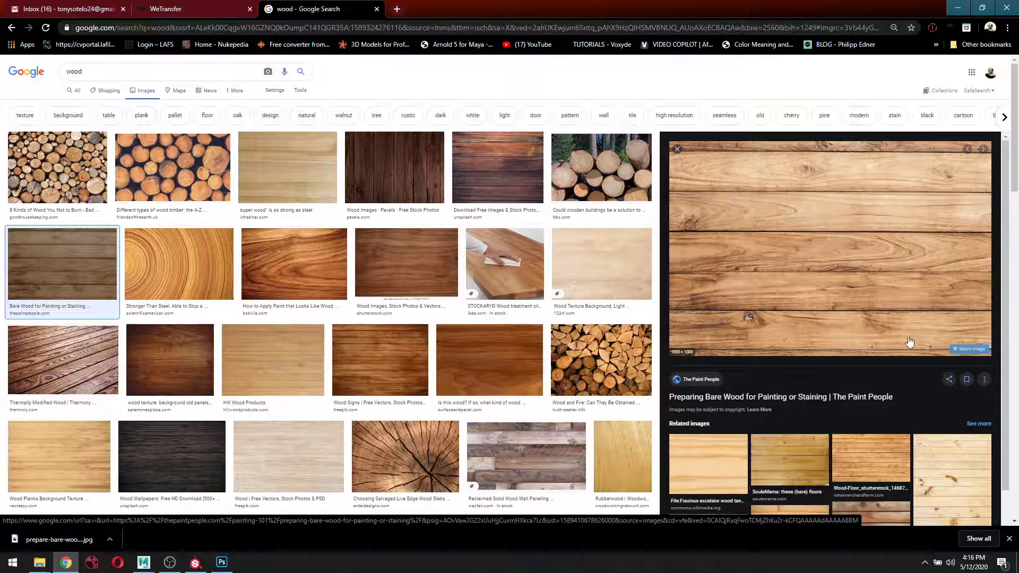
{"action": "right_click", "coordinate": [839, 222]}
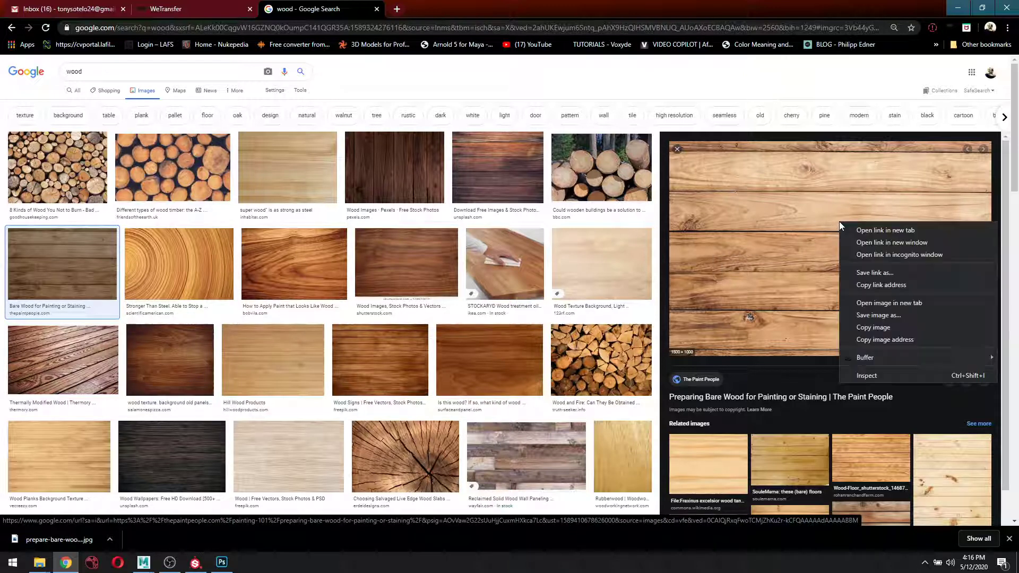
{"action": "left_click", "coordinate": [893, 328]}
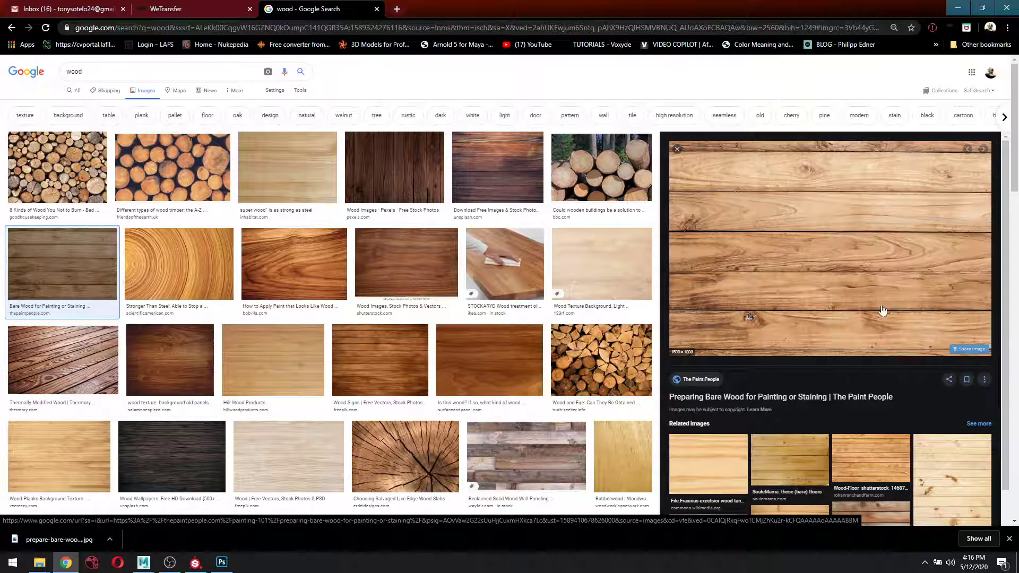
{"action": "left_click", "coordinate": [222, 562]}
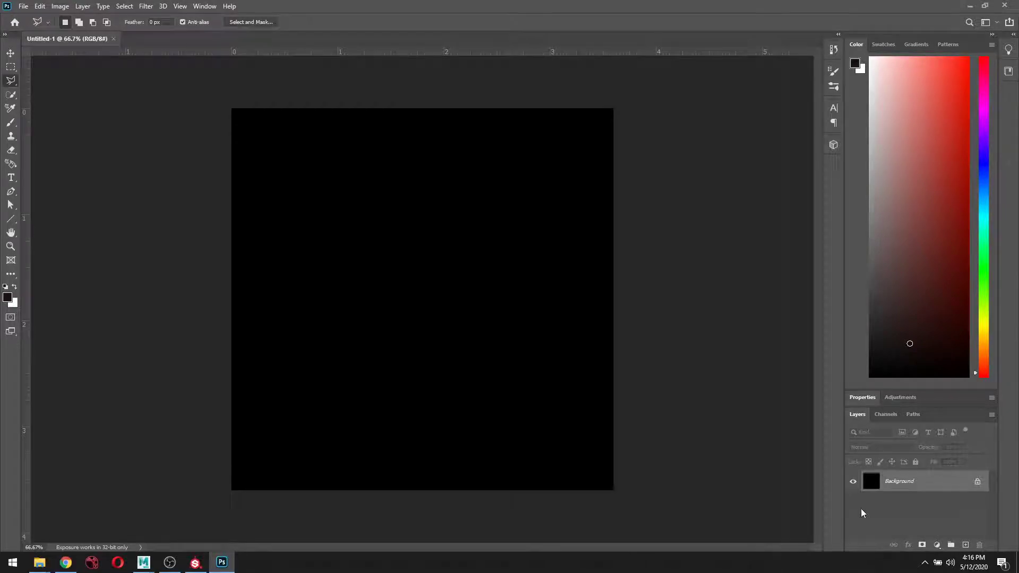
Paste the wood planks as Layer 1 and hide the black Background layer.
{"action": "key", "text": "ctrl+v"}
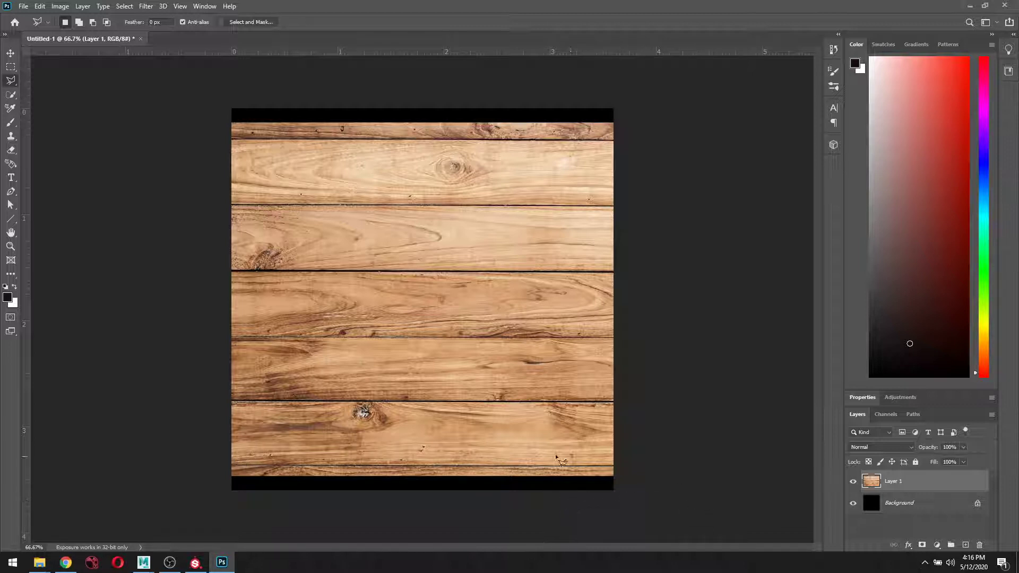
{"action": "left_click", "coordinate": [853, 504]}
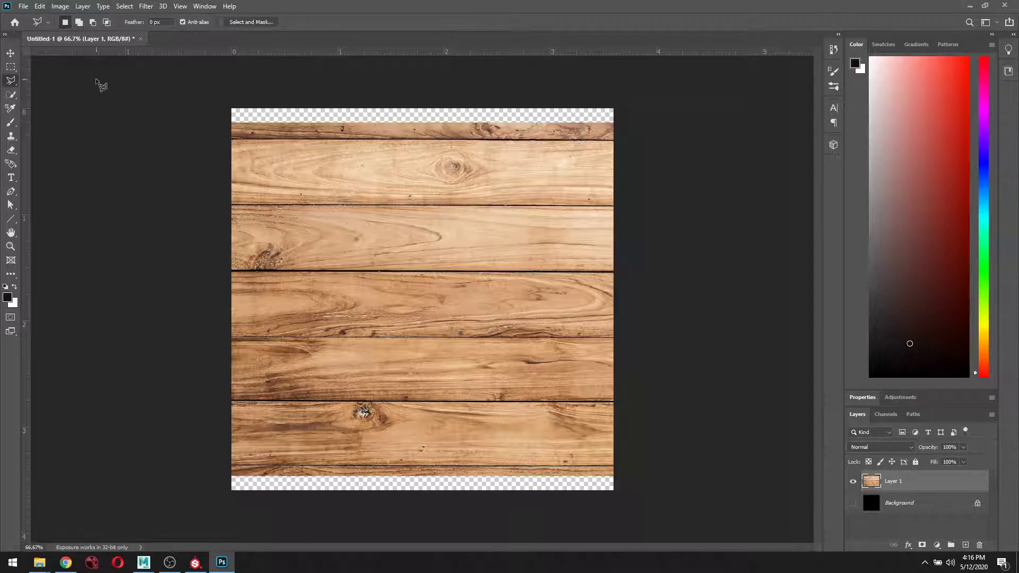
Delete the thin strip along the wood's top edge with a rectangular marquee.
{"action": "left_click", "coordinate": [10, 67]}
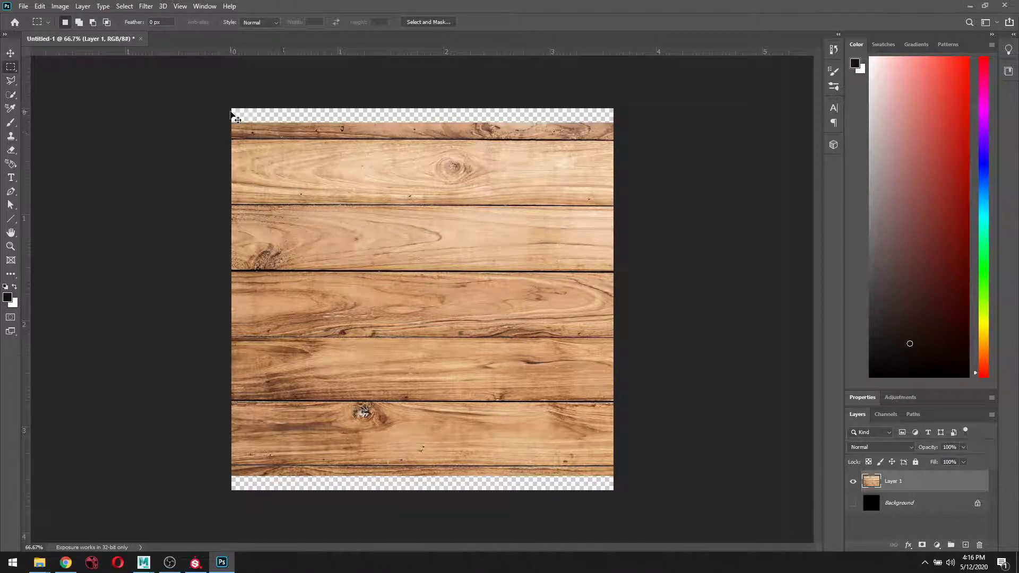
{"action": "key", "text": "ctrl+plus"}
{"action": "left_click_drag", "start_coordinate": [245, 143], "coordinate": [313, 294]}
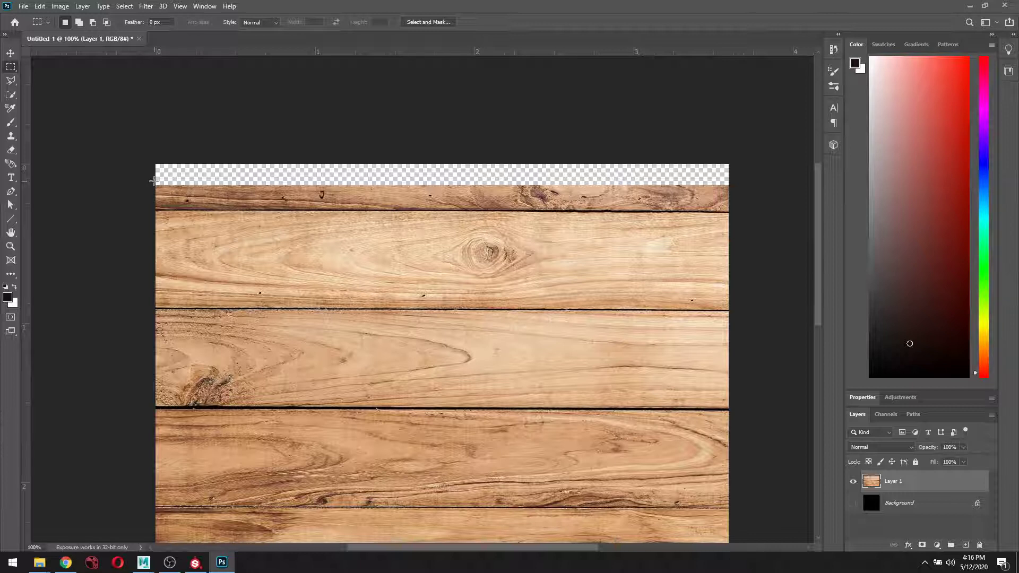
{"action": "left_click_drag", "start_coordinate": [152, 180], "coordinate": [744, 212]}
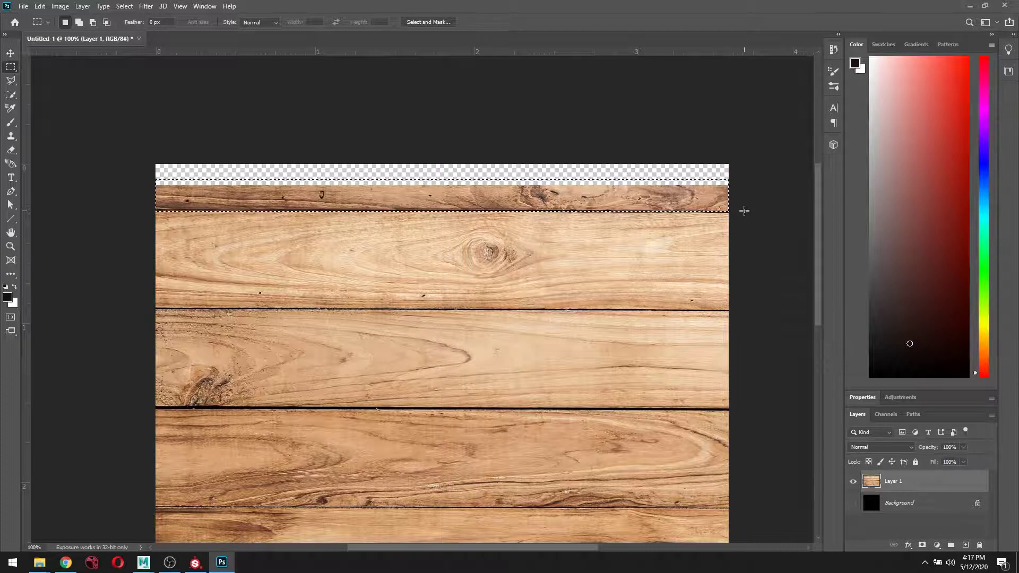
{"action": "key", "text": "Delete"}
{"action": "key", "text": "ctrl+d"}
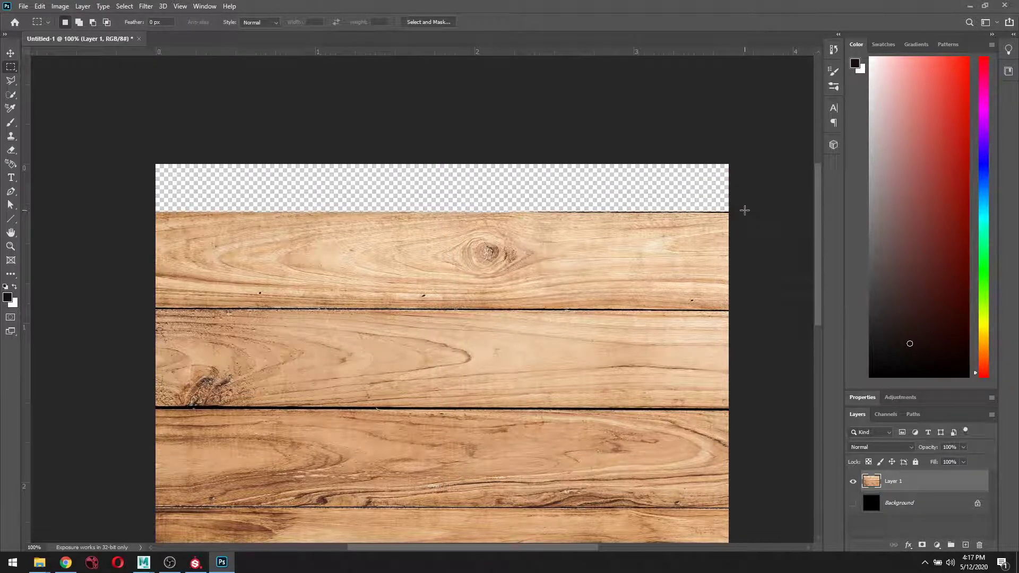
Erase the ragged strip along the wood's bottom edge and zoom back out.
{"action": "left_click_drag", "start_coordinate": [759, 455], "coordinate": [720, 161]}
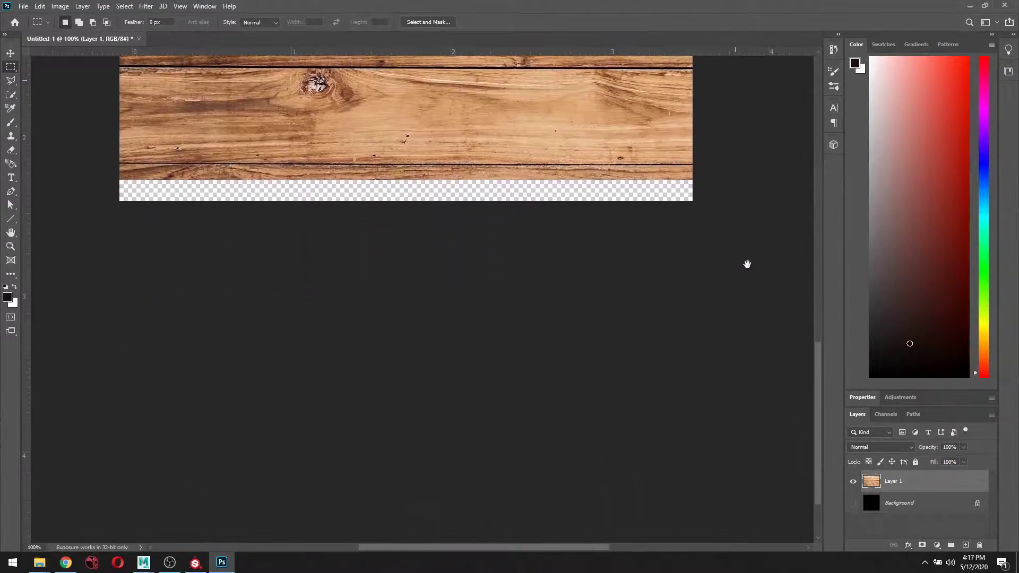
{"action": "left_click_drag", "start_coordinate": [749, 263], "coordinate": [754, 392]}
{"action": "left_click_drag", "start_coordinate": [711, 320], "coordinate": [713, 336]}
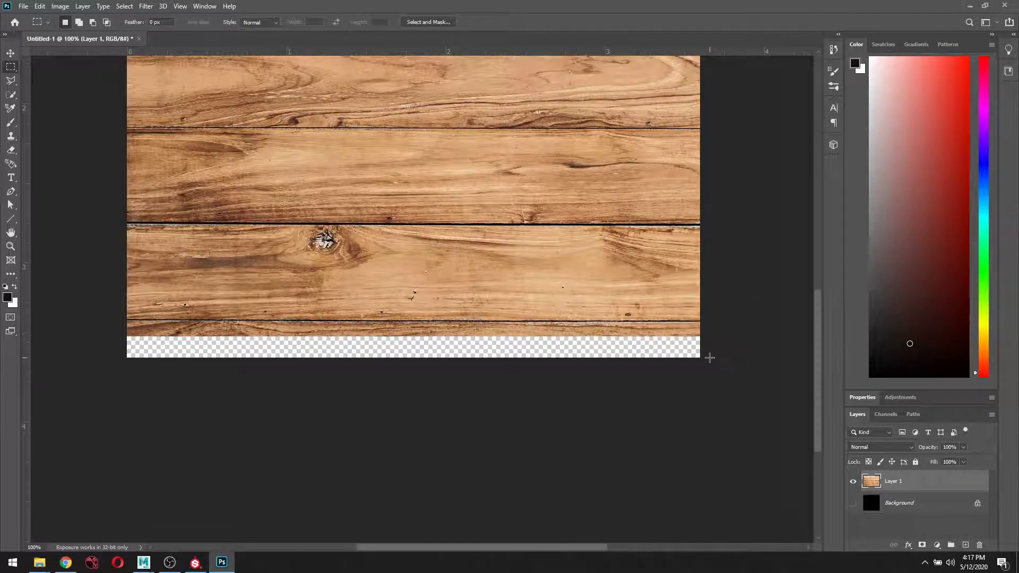
{"action": "left_click_drag", "start_coordinate": [708, 377], "coordinate": [91, 321]}
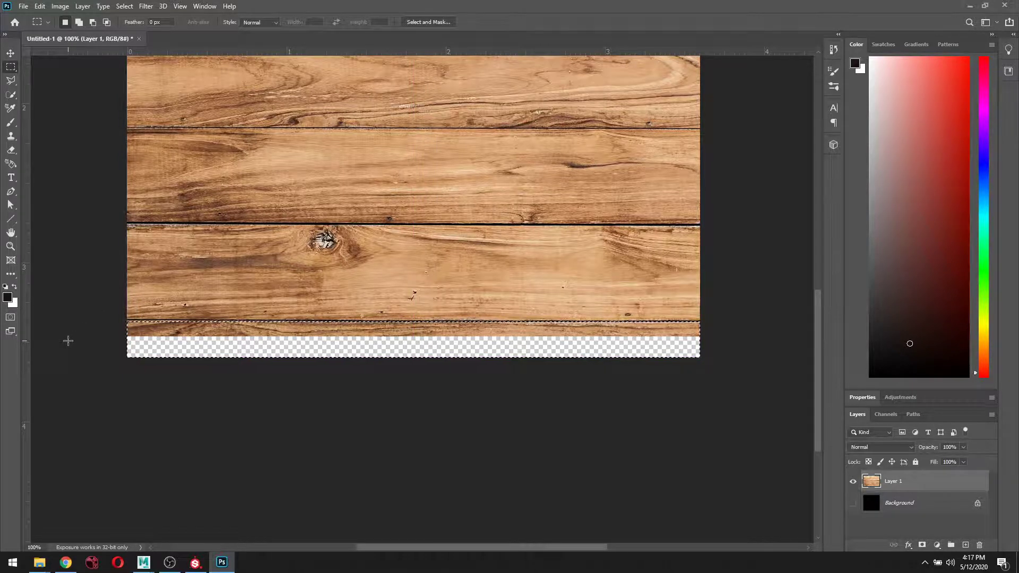
{"action": "key", "text": "Delete"}
{"action": "key", "text": "ctrl+d"}
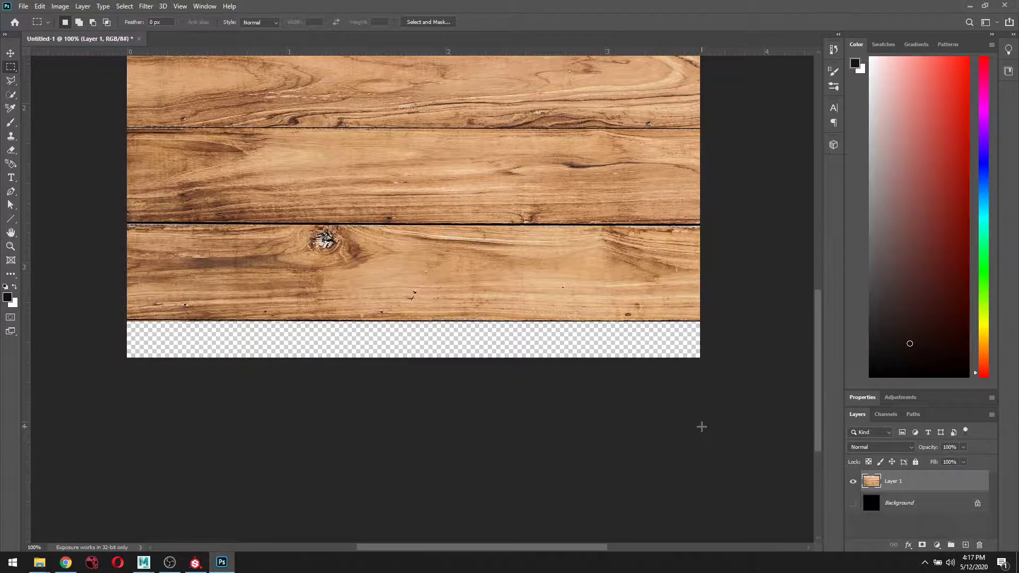
{"action": "key", "text": "ctrl+minus"}
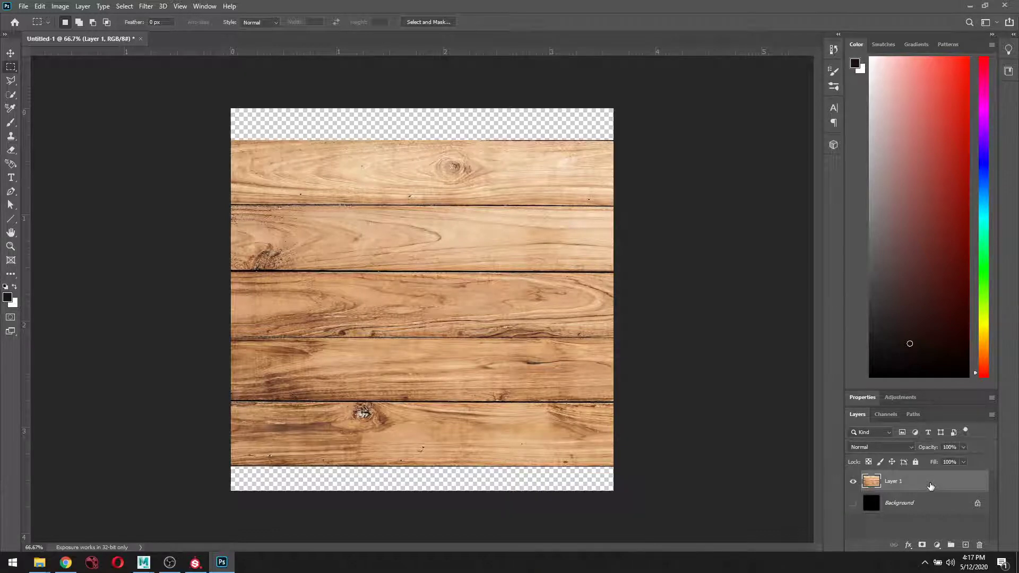
Scale Layer 1 to about 72% with Free Transform so the planks span the canvas width.
{"action": "key", "text": "ctrl+t"}
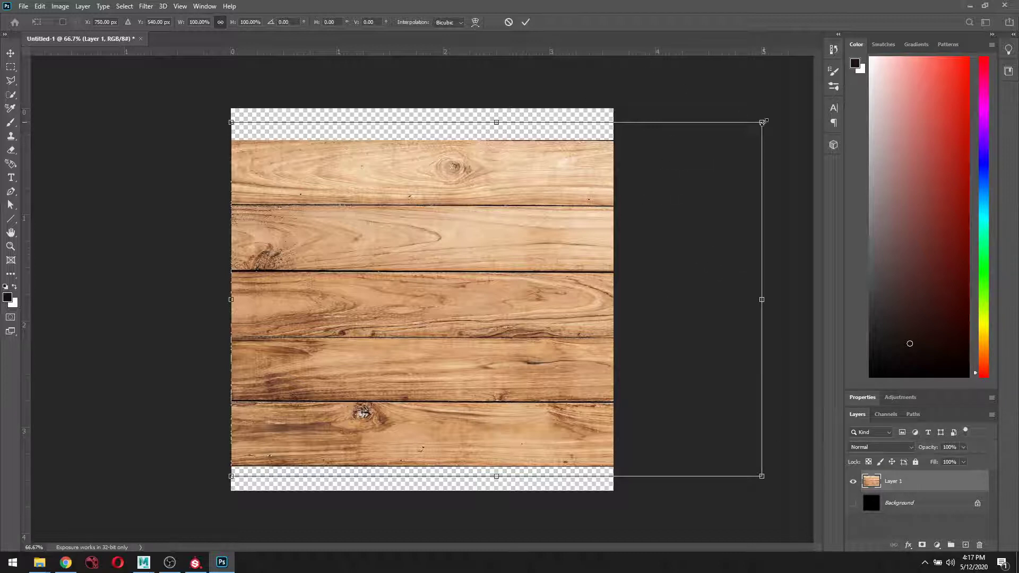
{"action": "left_click_drag", "start_coordinate": [762, 122], "coordinate": [594, 190]}
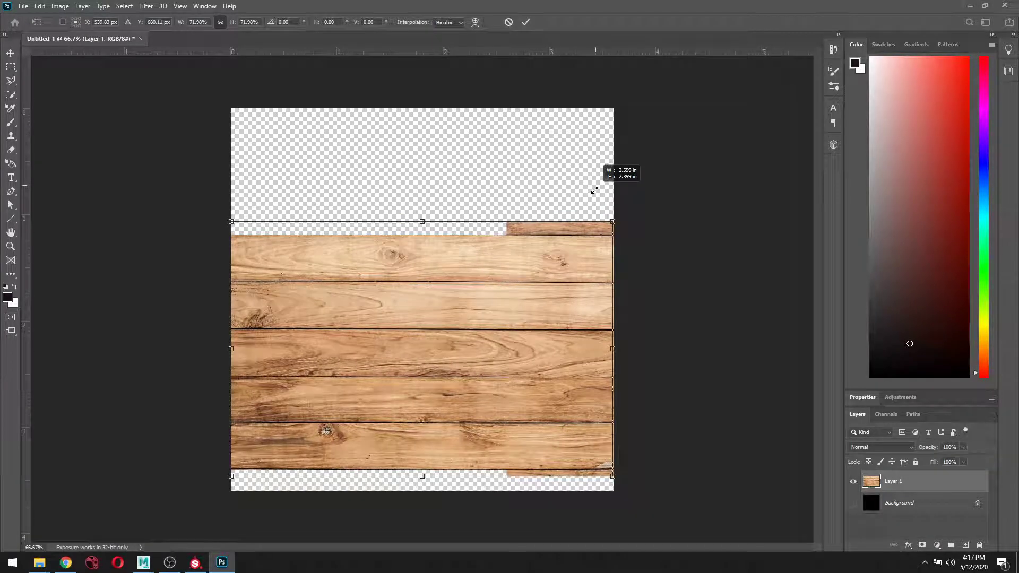
{"action": "left_click_drag", "start_coordinate": [594, 190], "coordinate": [595, 187]}
{"action": "key", "text": "Return"}
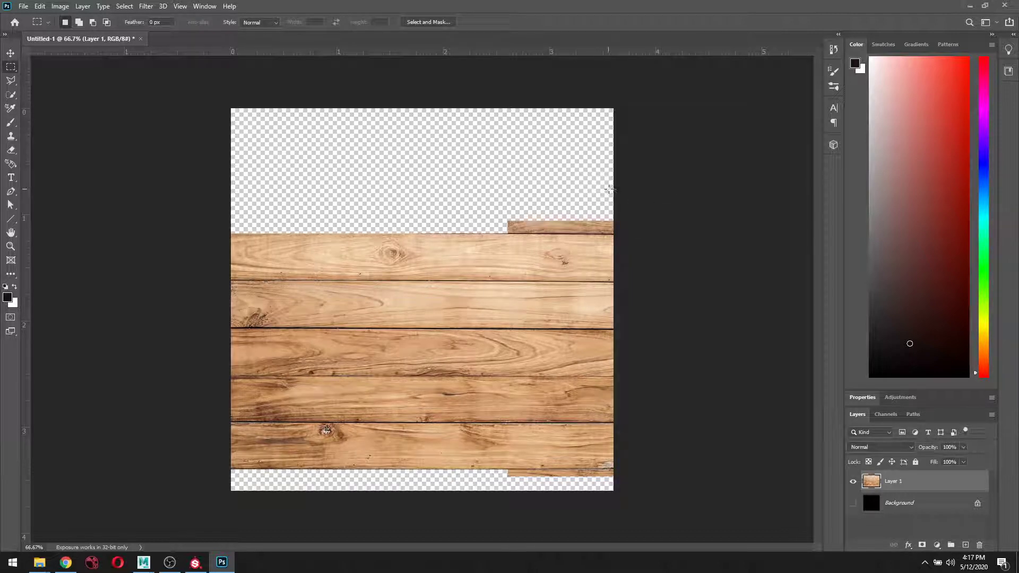
{"action": "key", "text": "ctrl+plus"}
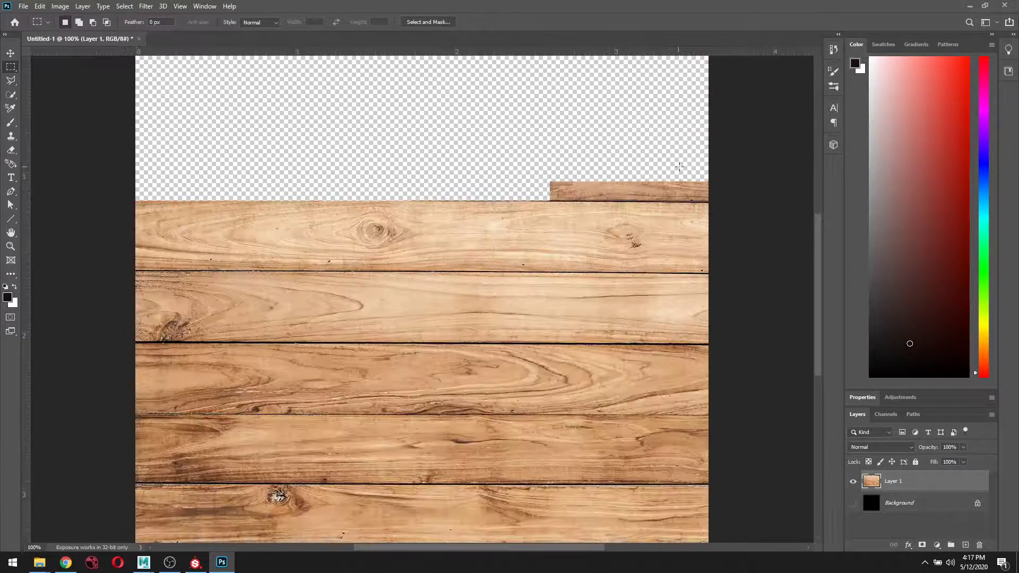
Delete the stray wood piece jutting out at the top right.
{"action": "left_click_drag", "start_coordinate": [709, 168], "coordinate": [543, 202]}
{"action": "key", "text": "Delete"}
{"action": "key", "text": "ctrl+d"}
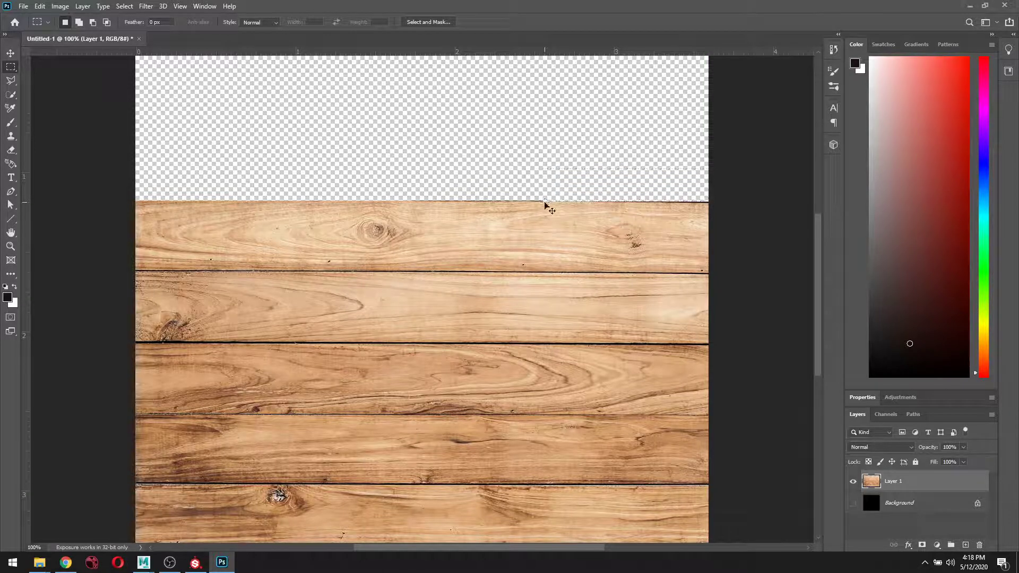
Delete the leftover wood sliver at the bottom right and fit the canvas on screen.
{"action": "left_click_drag", "start_coordinate": [717, 287], "coordinate": [734, 170]}
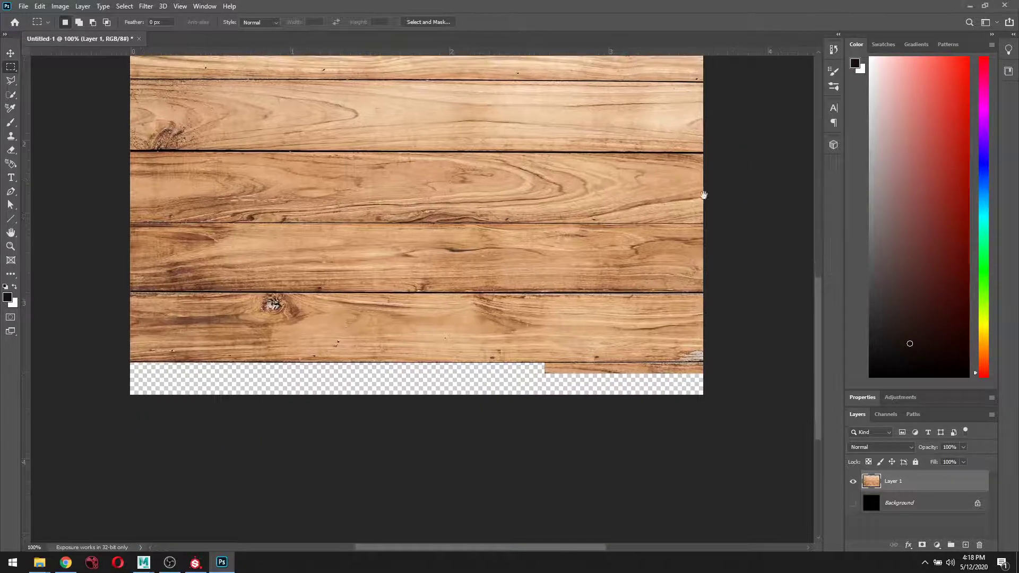
{"action": "key", "text": "ctrl+plus"}
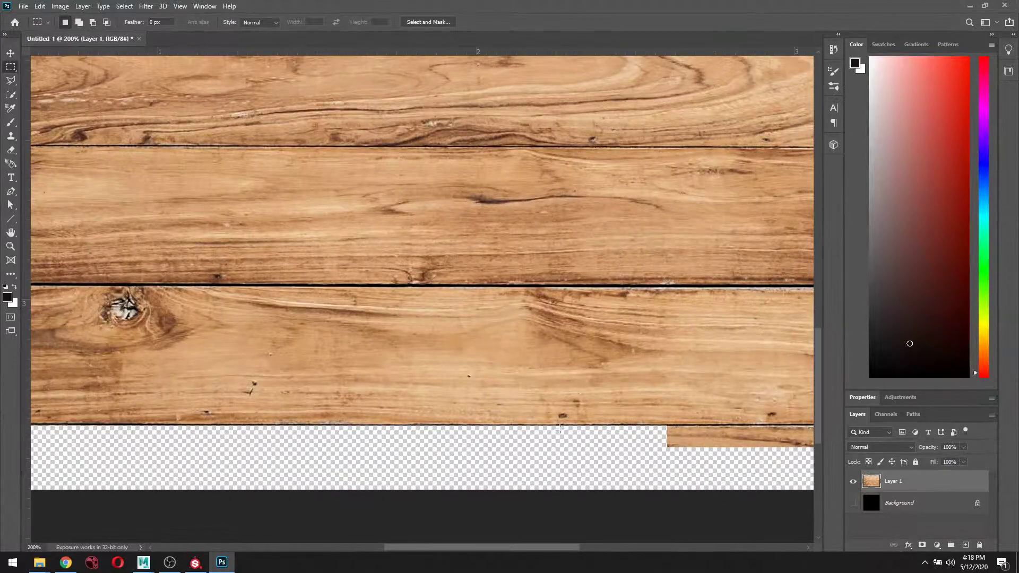
{"action": "left_click_drag", "start_coordinate": [560, 428], "coordinate": [125, 306]}
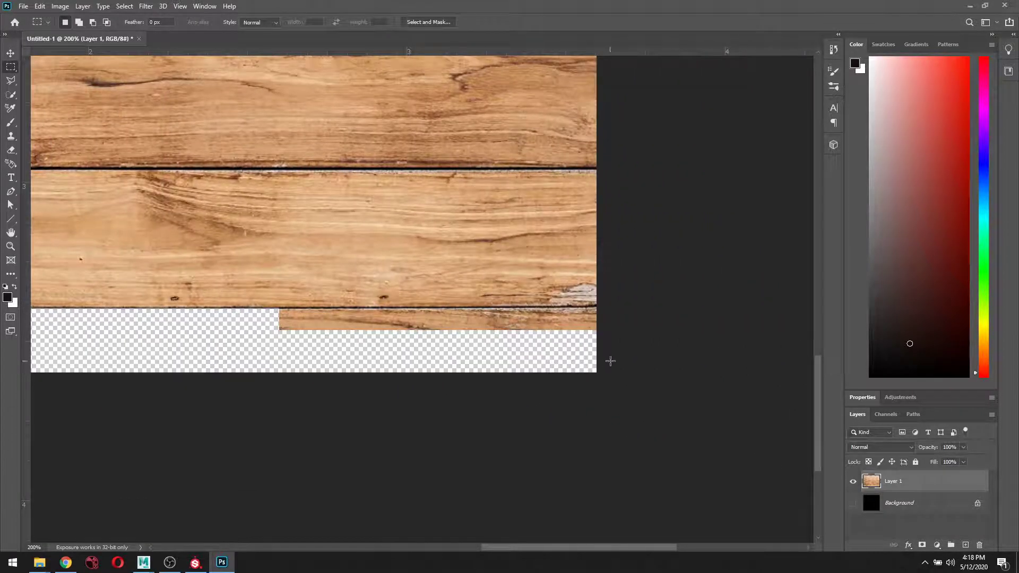
{"action": "left_click_drag", "start_coordinate": [596, 360], "coordinate": [294, 364]}
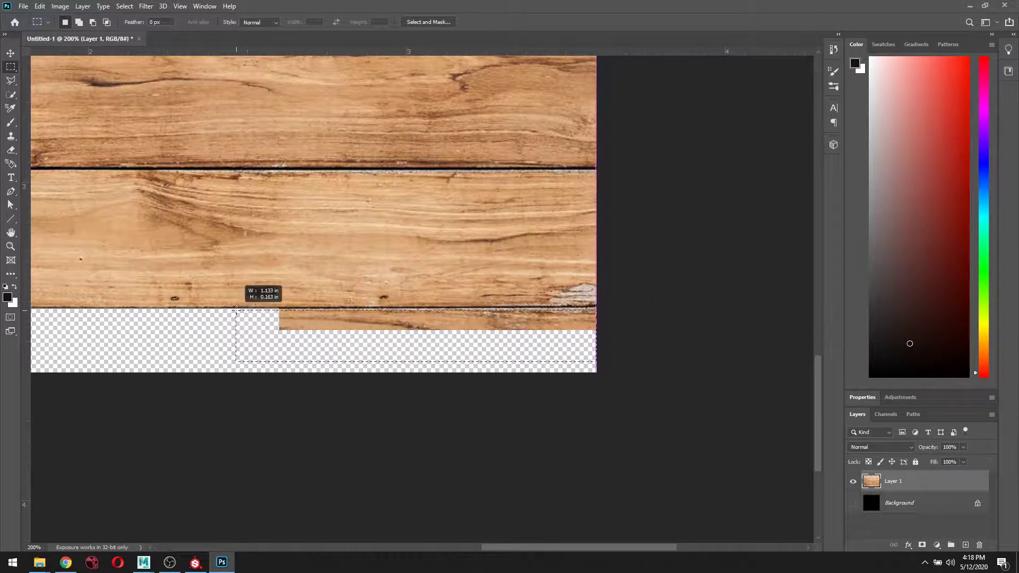
{"action": "left_click_drag", "start_coordinate": [237, 308], "coordinate": [237, 308]}
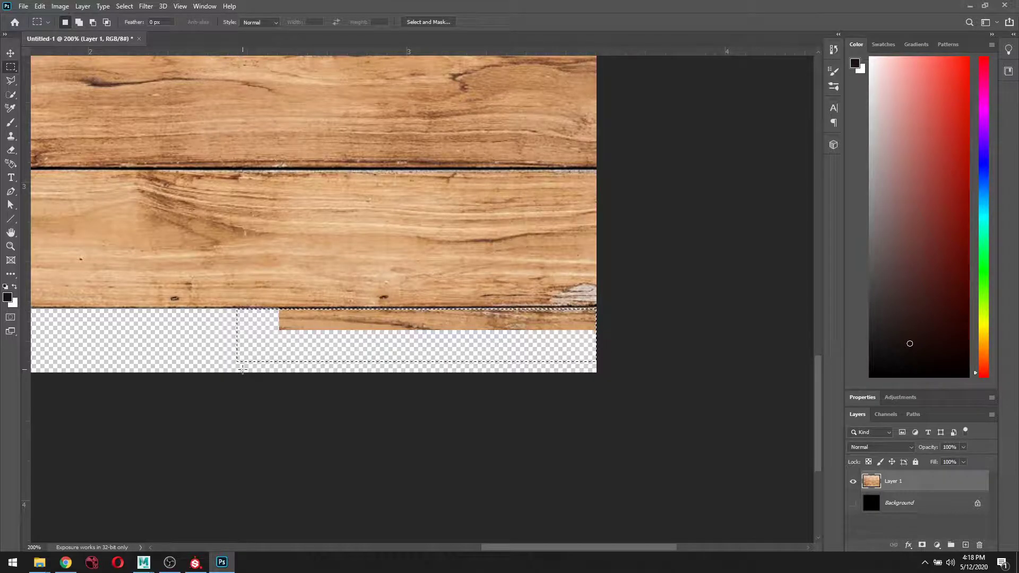
{"action": "key", "text": "Delete"}
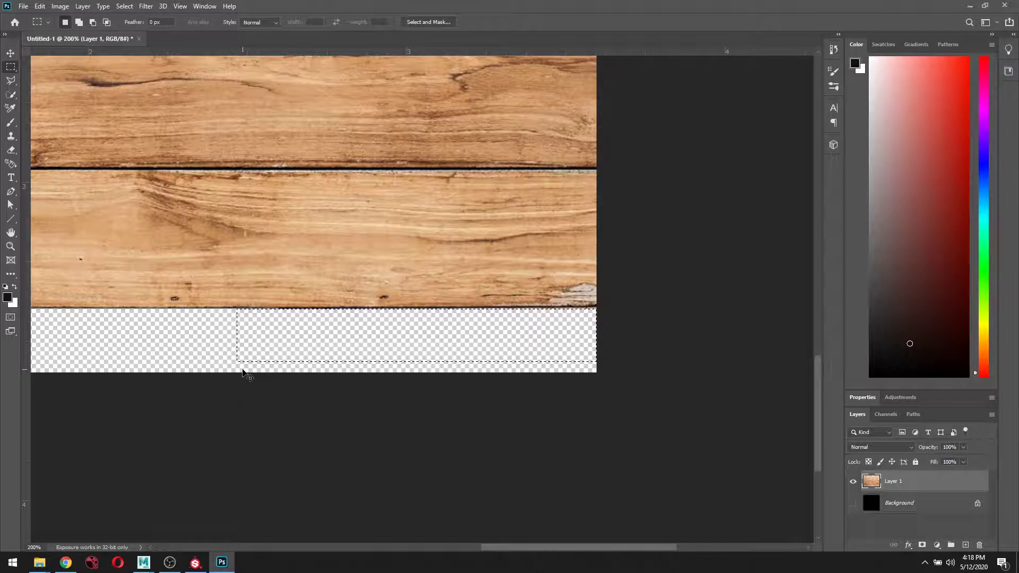
{"action": "key", "text": "ctrl+d"}
{"action": "key", "text": "ctrl+0"}
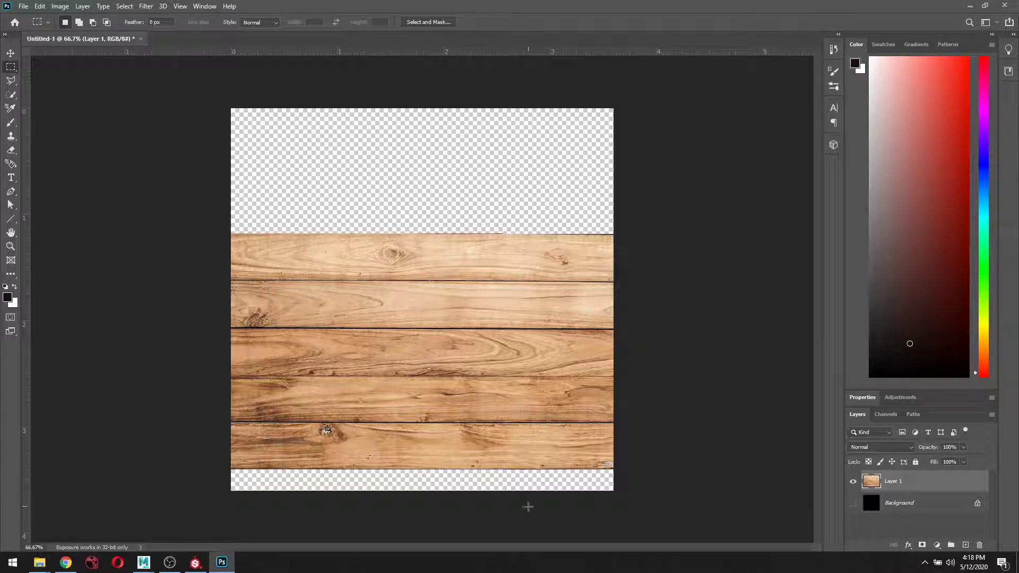
Move Layer 1 down with Free Transform until the planks sit flush with the canvas bottom.
{"action": "key", "text": "ctrl+t"}
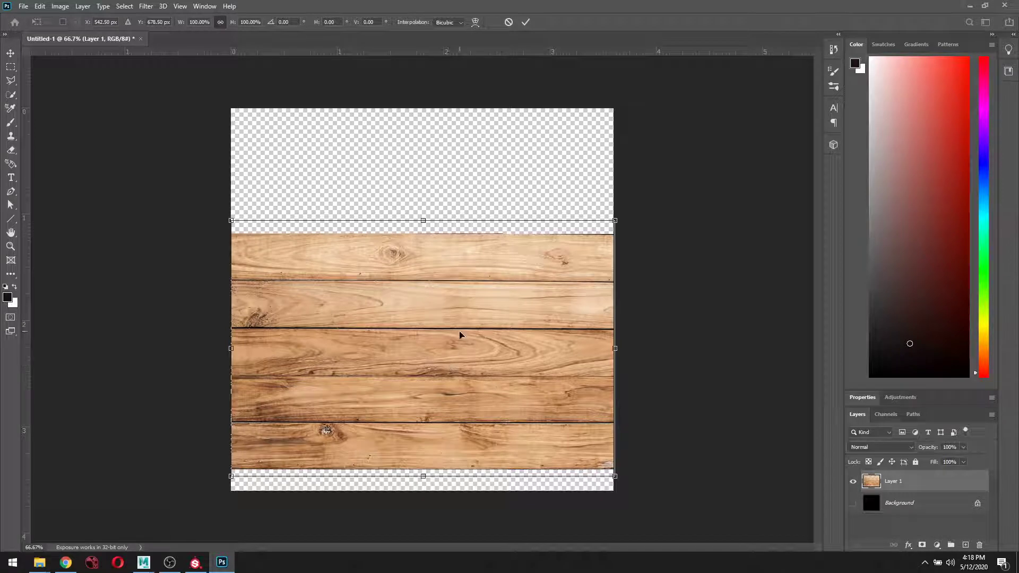
{"action": "left_click_drag", "start_coordinate": [460, 337], "coordinate": [460, 356]}
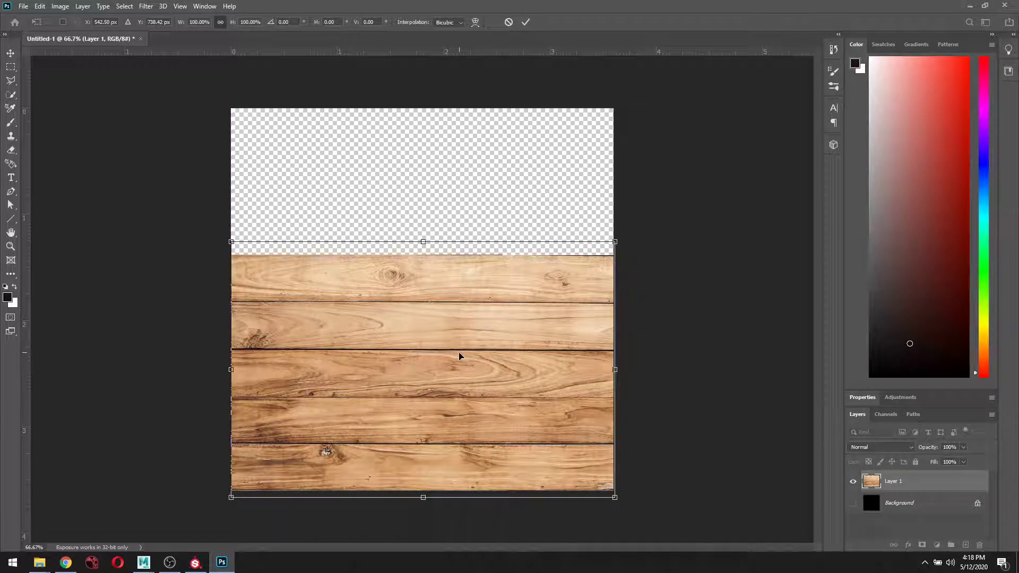
{"action": "key", "text": "Return"}
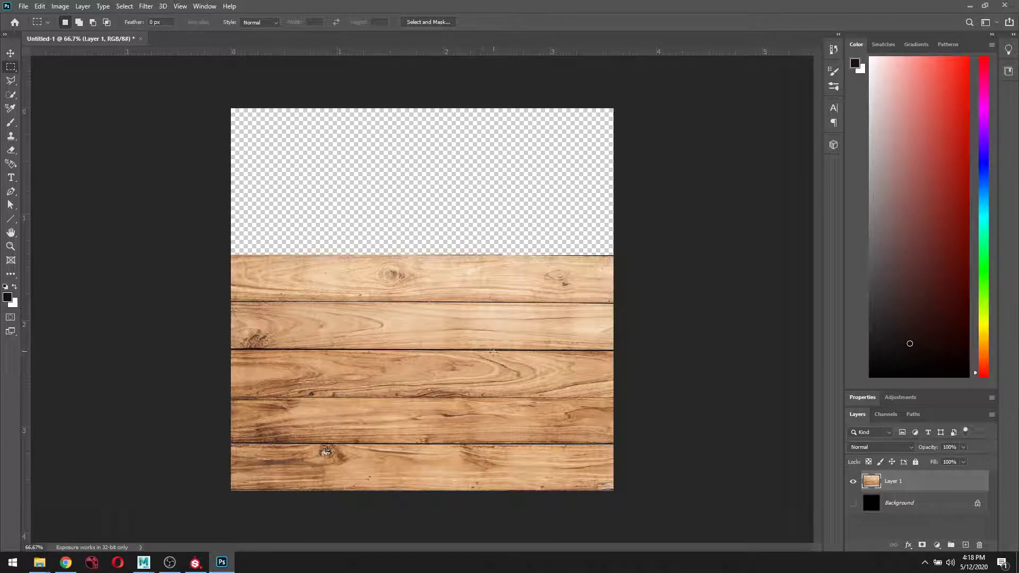
Duplicate the wood layer and move the copy up to fill the empty top of the canvas.
{"action": "key", "text": "ctrl+j"}
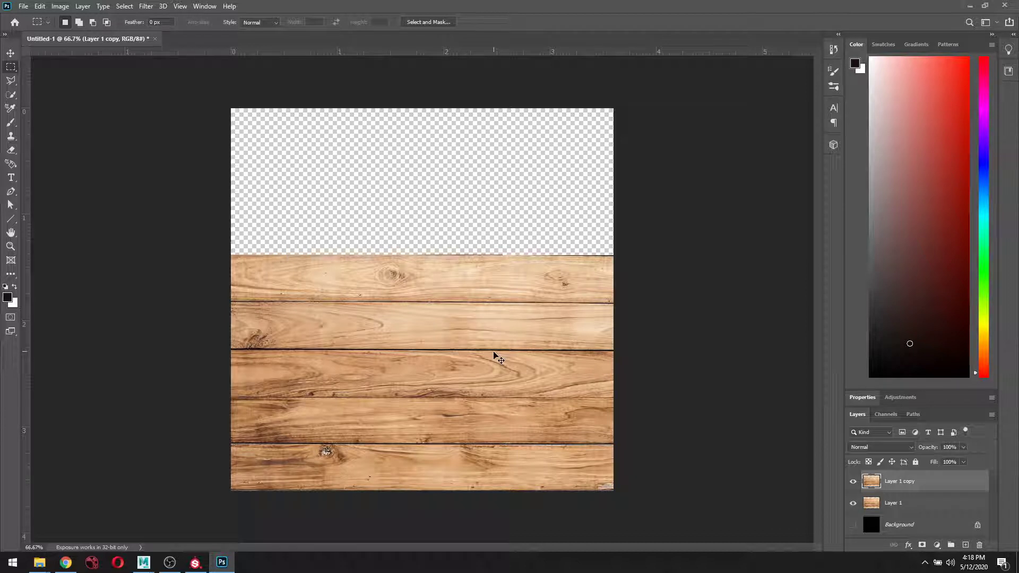
{"action": "key", "text": "ctrl+t"}
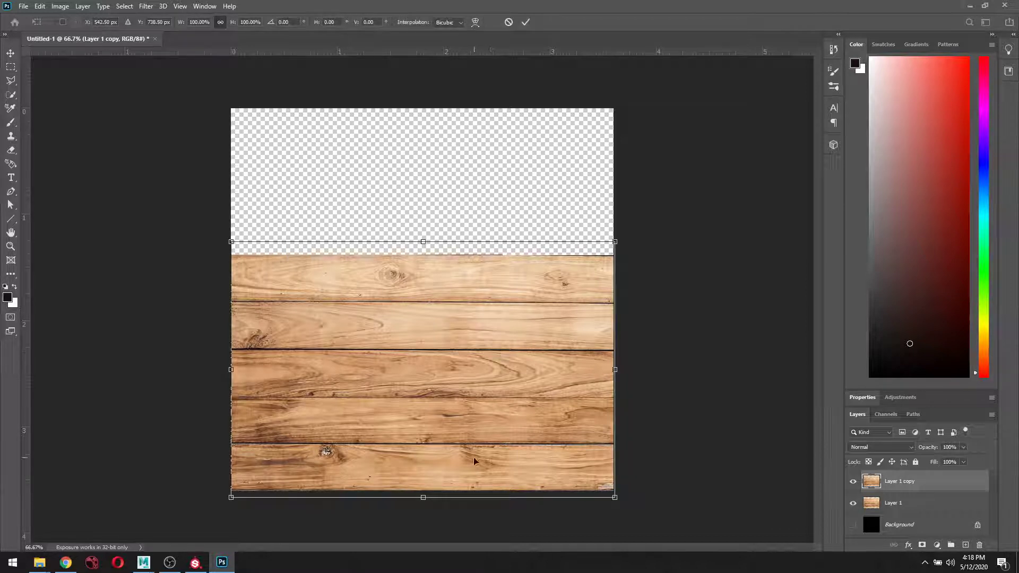
{"action": "left_click_drag", "start_coordinate": [476, 462], "coordinate": [476, 222]}
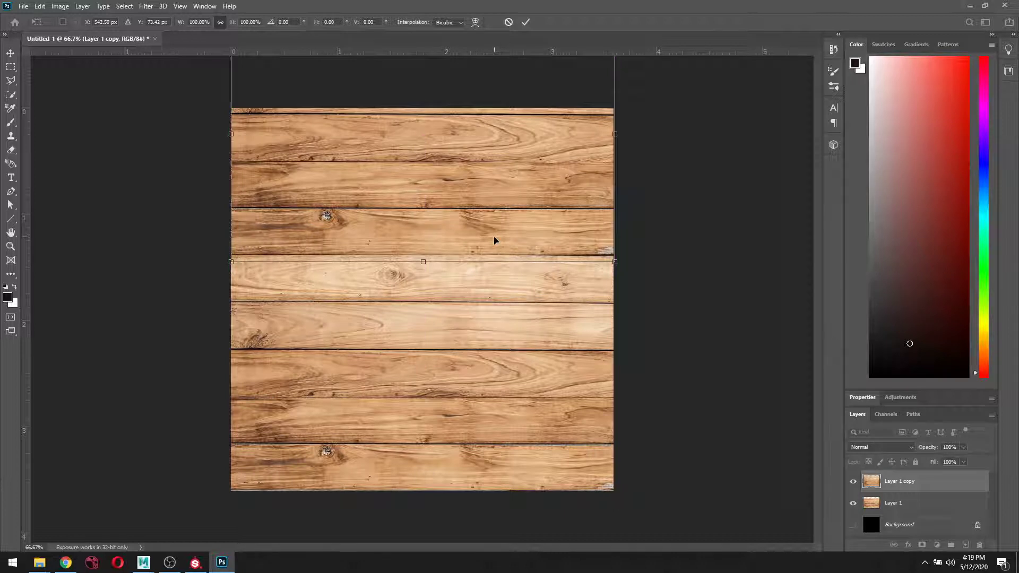
{"action": "key", "text": "Return"}
{"action": "key", "text": "m"}
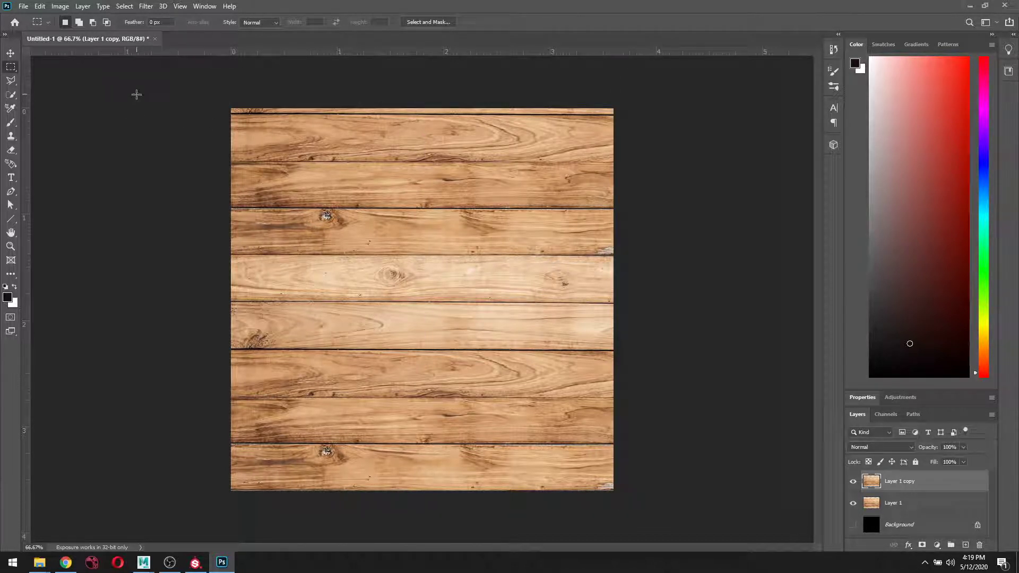
Copy the whole canvas into Layer 2, view it alone, then delete Layer 2.
{"action": "left_click_drag", "start_coordinate": [137, 95], "coordinate": [662, 481]}
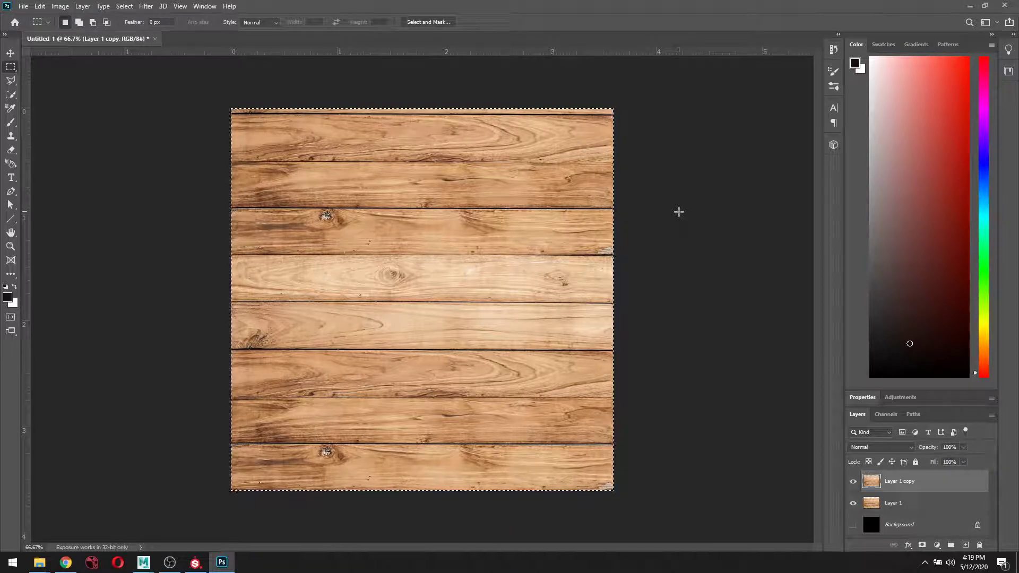
{"action": "key", "text": "ctrl+j"}
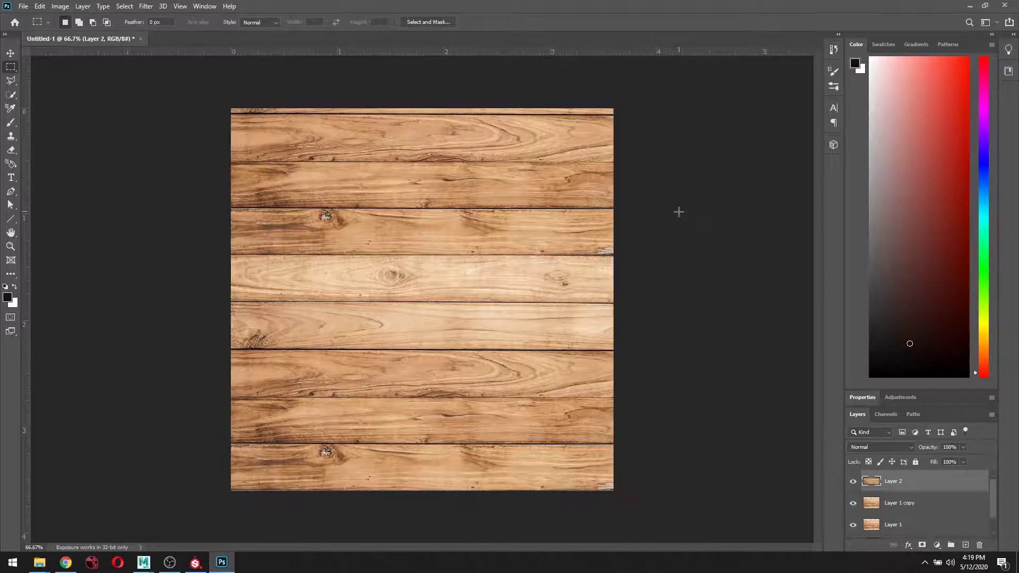
{"action": "left_click_drag", "start_coordinate": [913, 507], "coordinate": [895, 488]}
{"action": "left_click", "coordinate": [894, 487]}
{"action": "left_click", "coordinate": [853, 503]}
{"action": "left_click", "coordinate": [852, 525]}
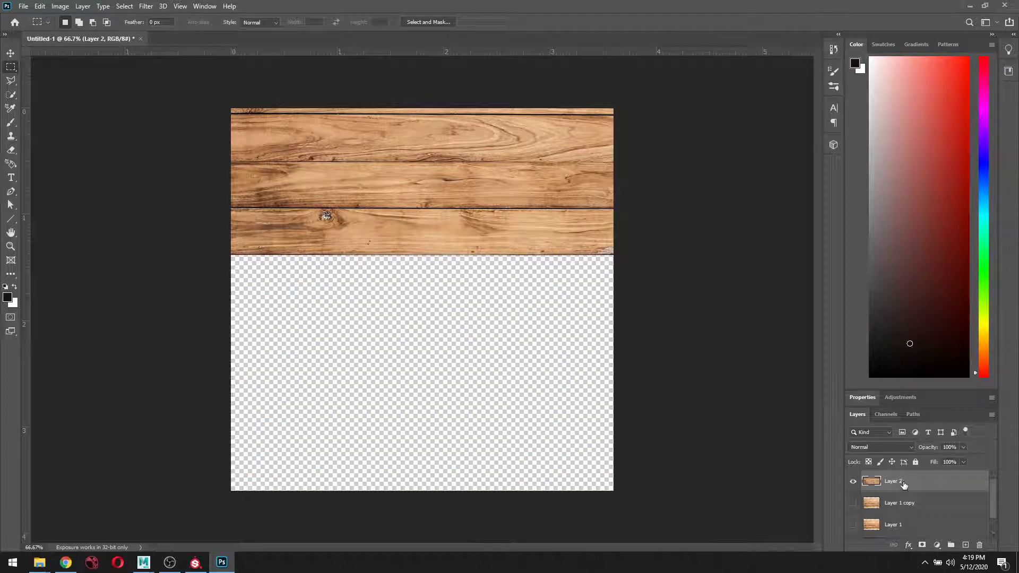
{"action": "key", "text": "Delete"}
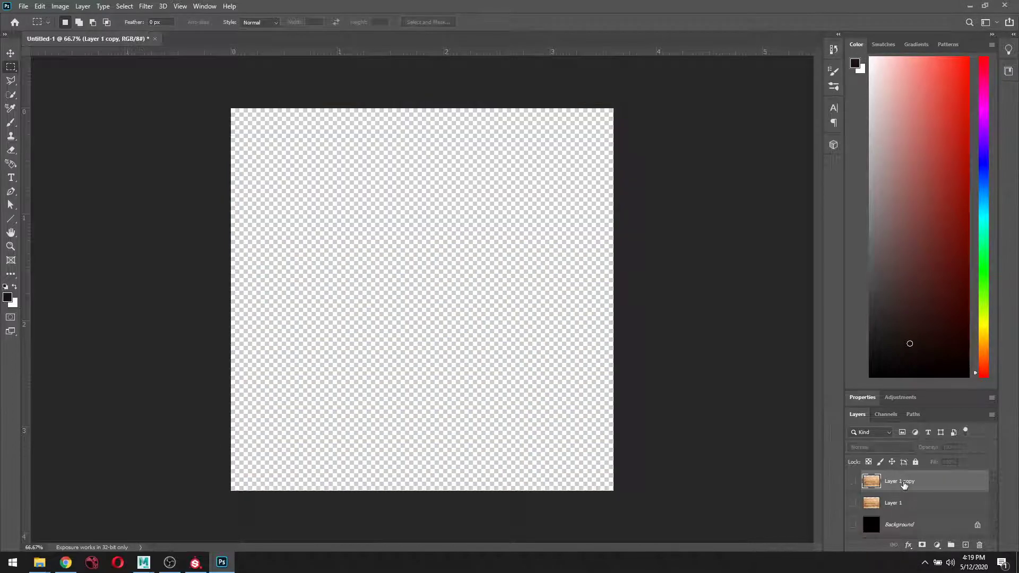
Show Layer 1 and Layer 1 copy again and merge them into one layer.
{"action": "left_click", "coordinate": [853, 481]}
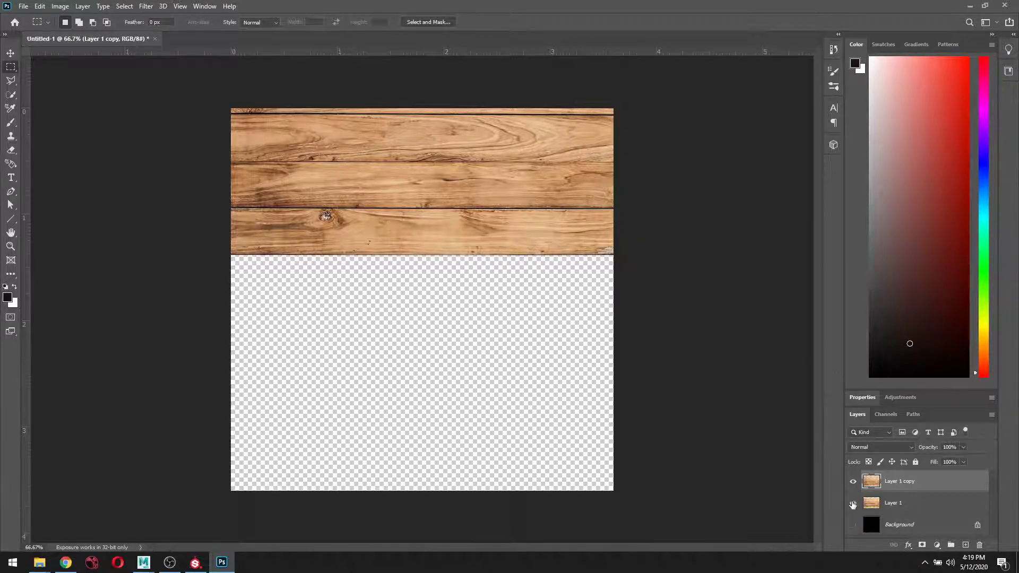
{"action": "left_click", "coordinate": [852, 504]}
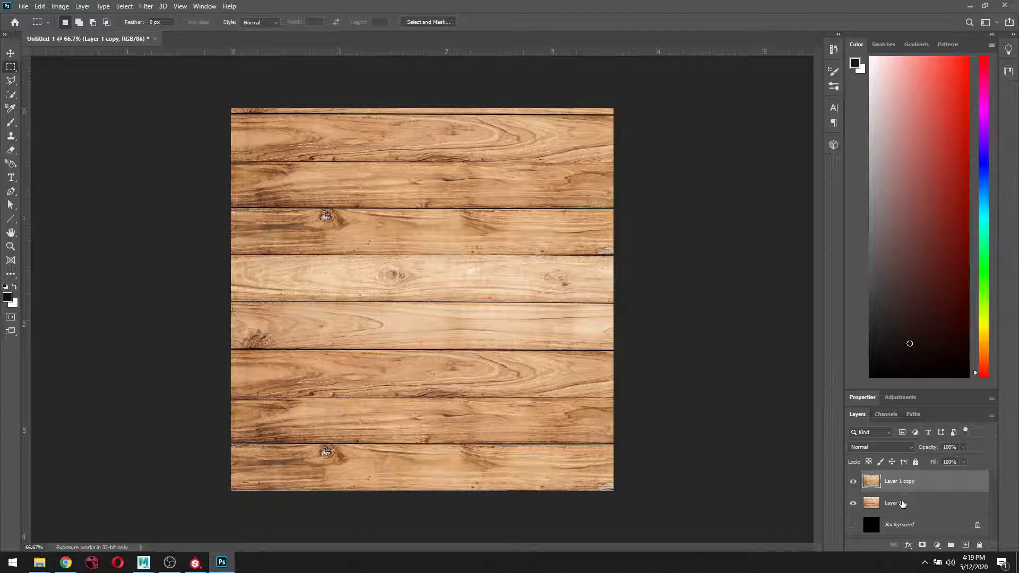
{"action": "left_click", "coordinate": [902, 504], "text": "shift"}
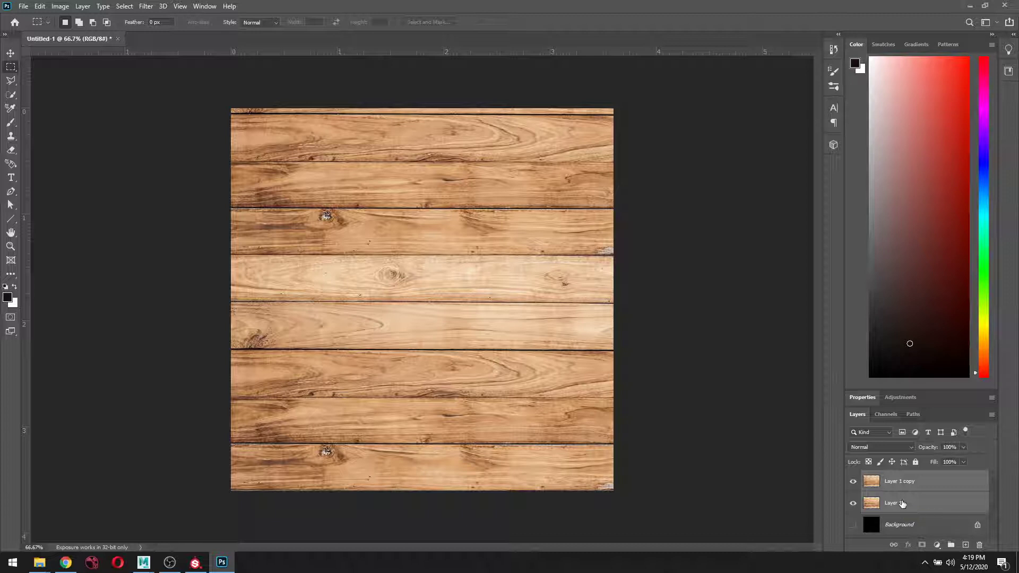
{"action": "key", "text": "ctrl+e"}
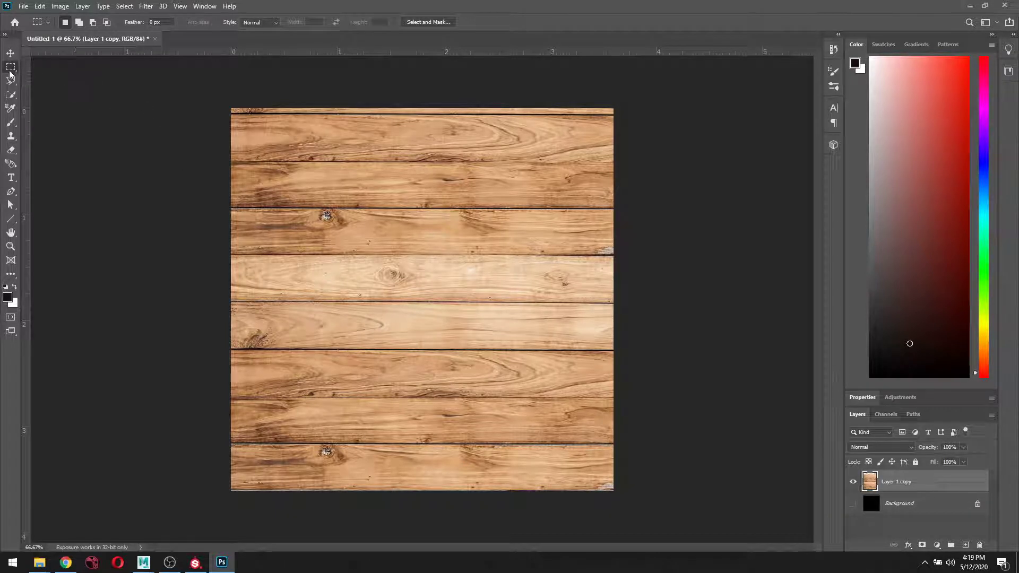
Copy the wood into a new Layer 1 and hide Layer 1 copy.
{"action": "left_click_drag", "start_coordinate": [229, 108], "coordinate": [645, 533]}
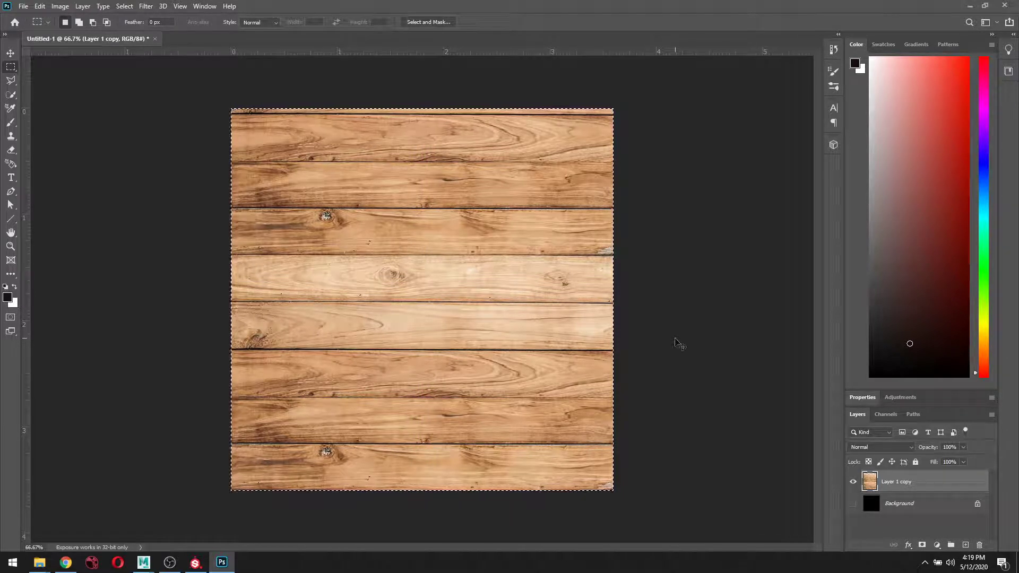
{"action": "key", "text": "ctrl+j"}
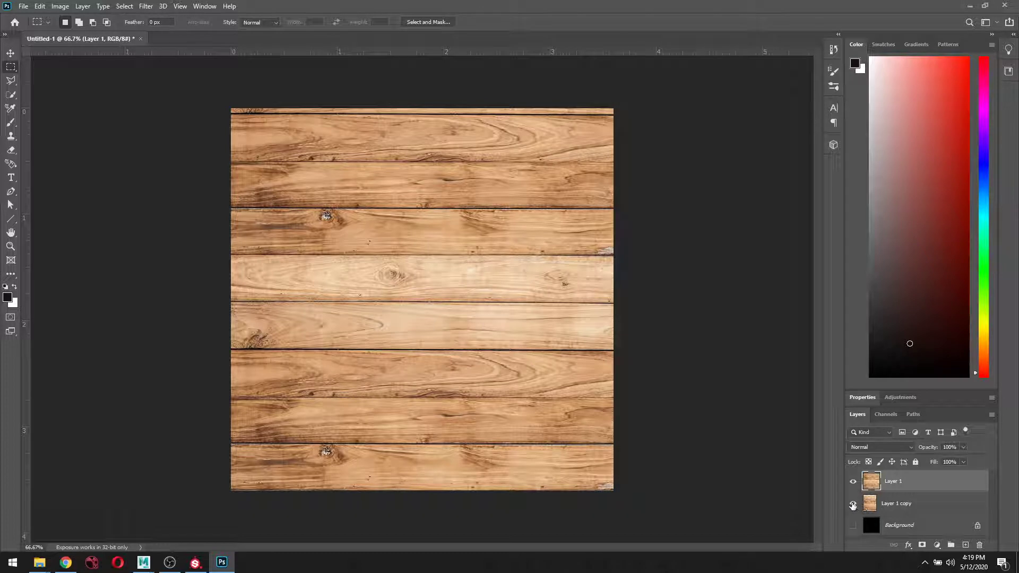
{"action": "left_click", "coordinate": [853, 504]}
Erase a thin strip along the top edge of Layer 1's wood, leaving a transparent band.
{"action": "key", "text": "ctrl+plus"}
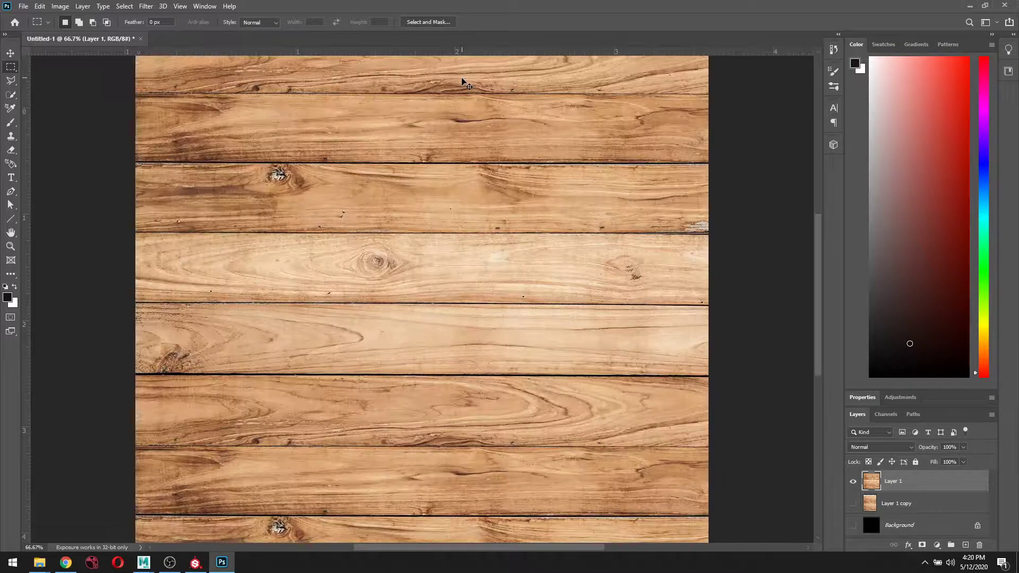
{"action": "left_click_drag", "start_coordinate": [726, 127], "coordinate": [732, 382]}
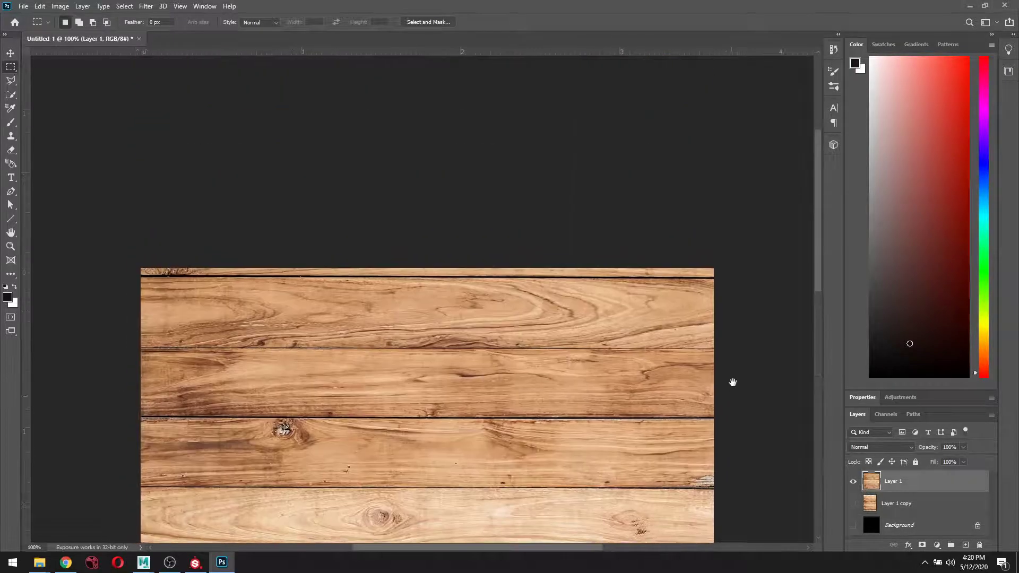
{"action": "key", "text": "ctrl+plus"}
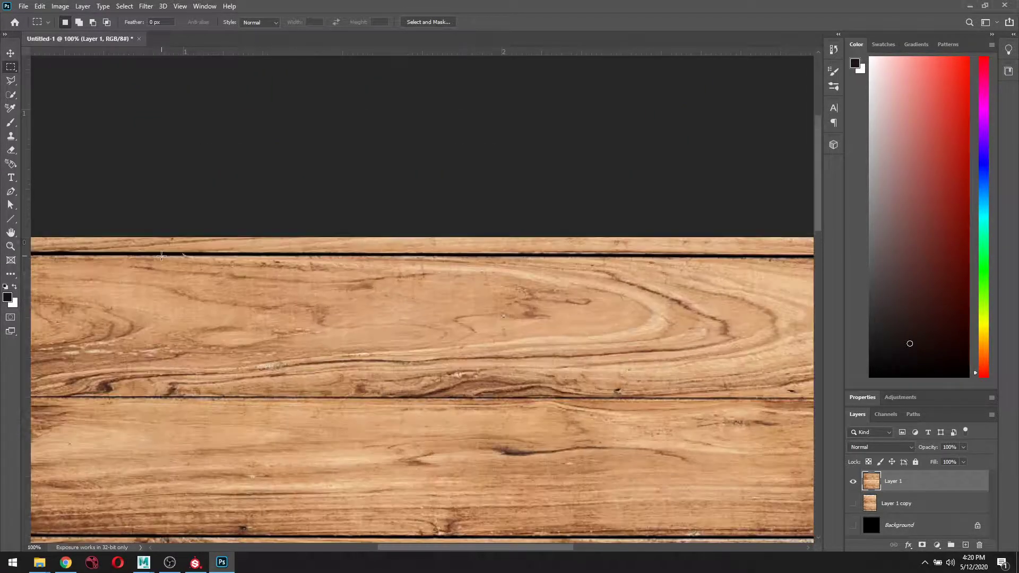
{"action": "key", "text": "ctrl+minus"}
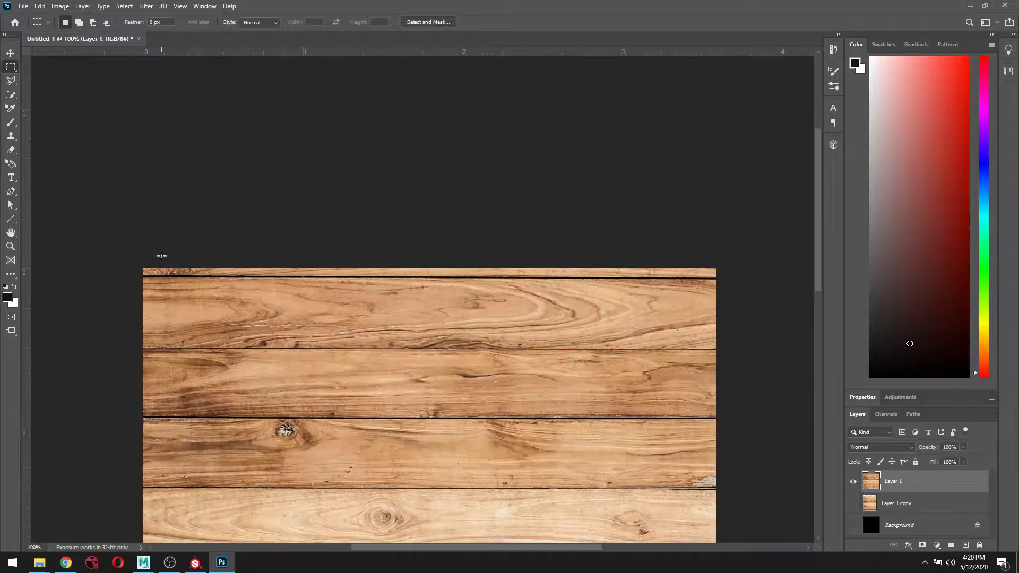
{"action": "left_click_drag", "start_coordinate": [144, 265], "coordinate": [723, 277]}
{"action": "key", "text": "Delete"}
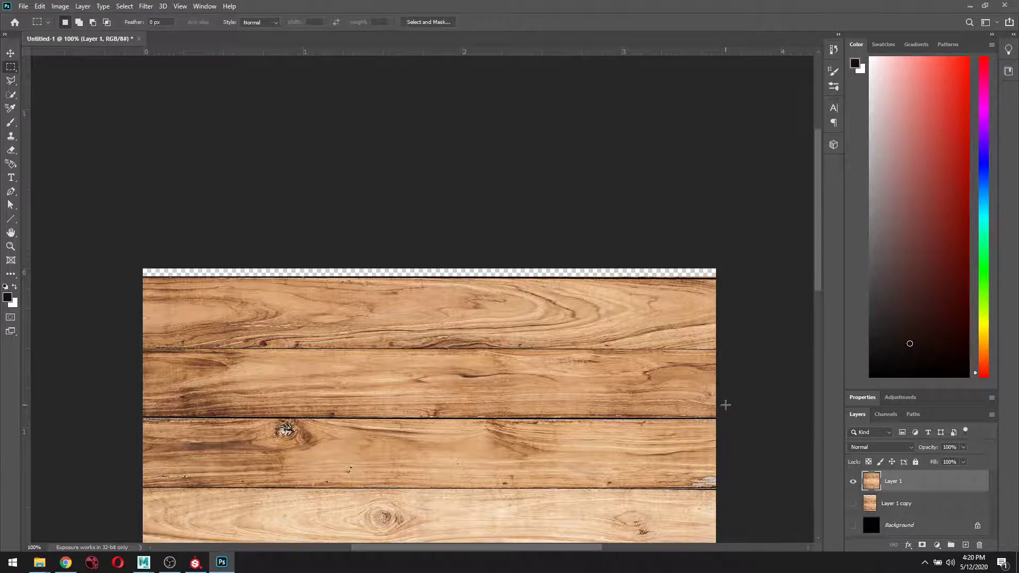
{"action": "key", "text": "ctrl+minus"}
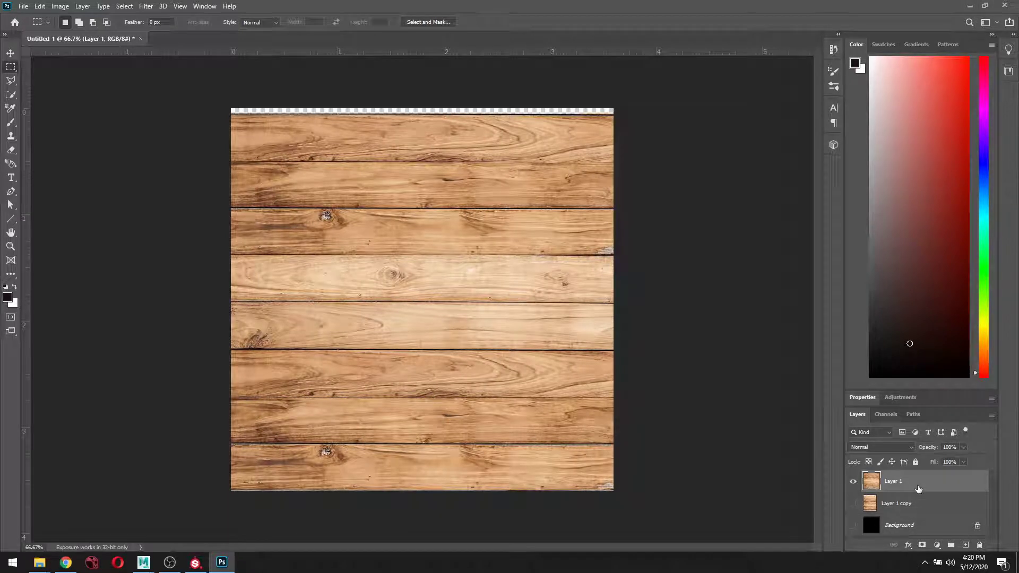
Stretch Layer 1 upward to about 101.41% height to cover the top gap.
{"action": "key", "text": "ctrl+t"}
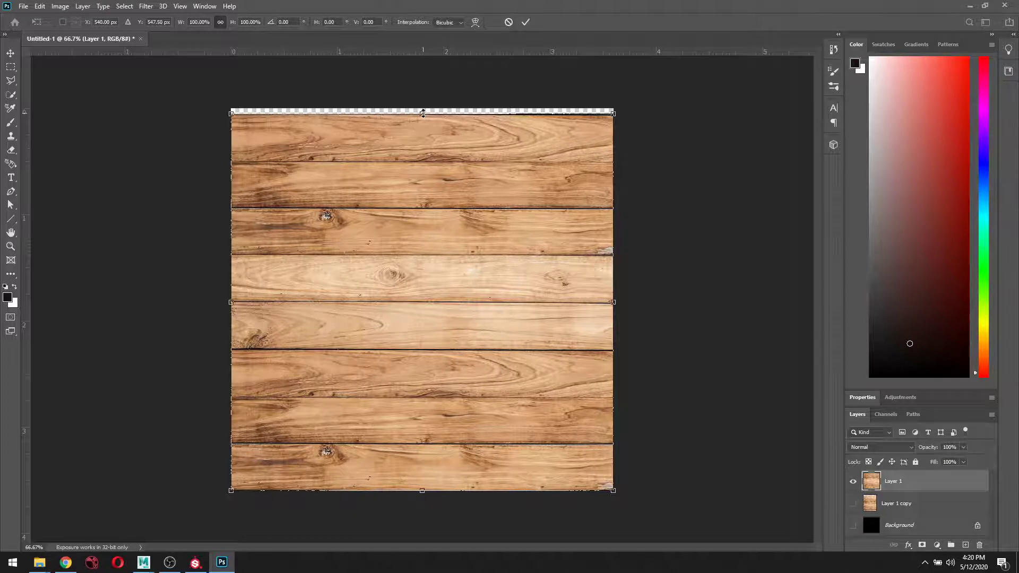
{"action": "left_click_drag", "start_coordinate": [423, 112], "coordinate": [423, 113]}
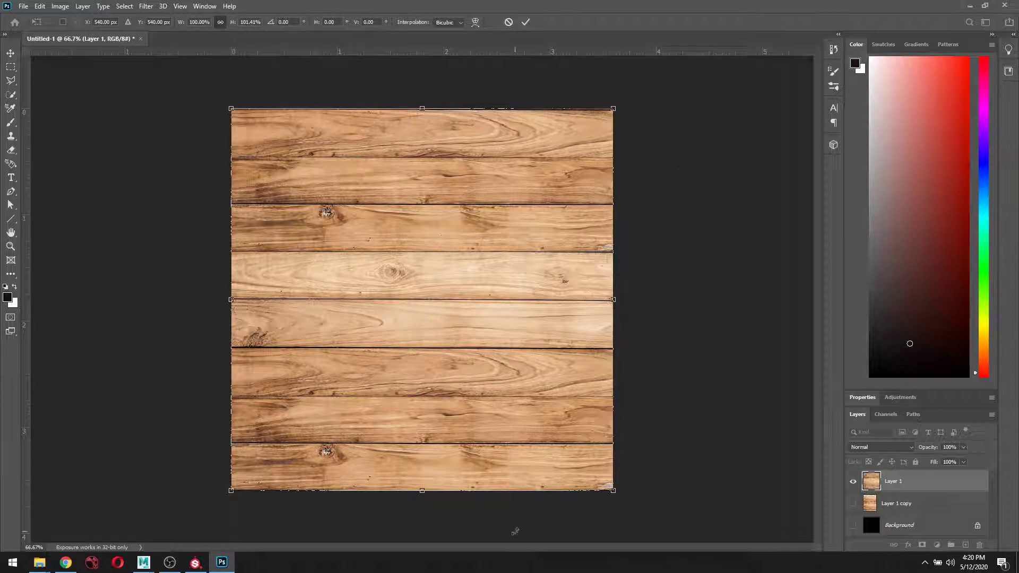
{"action": "left_click", "coordinate": [526, 22]}
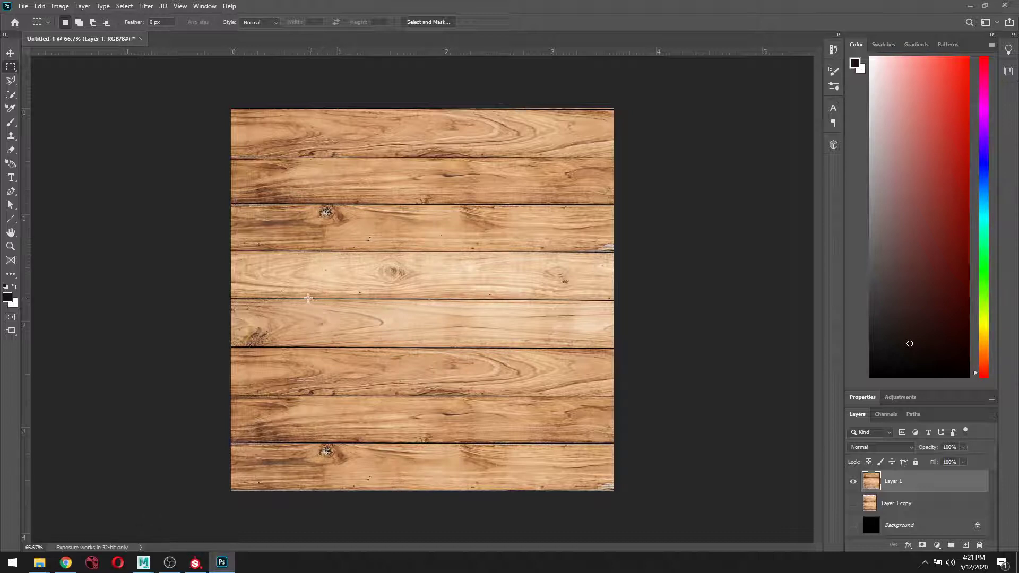
Choose the Clone Stamp with an enlarged Hard Round brush and sample light wood grain as source.
{"action": "left_click", "coordinate": [12, 137]}
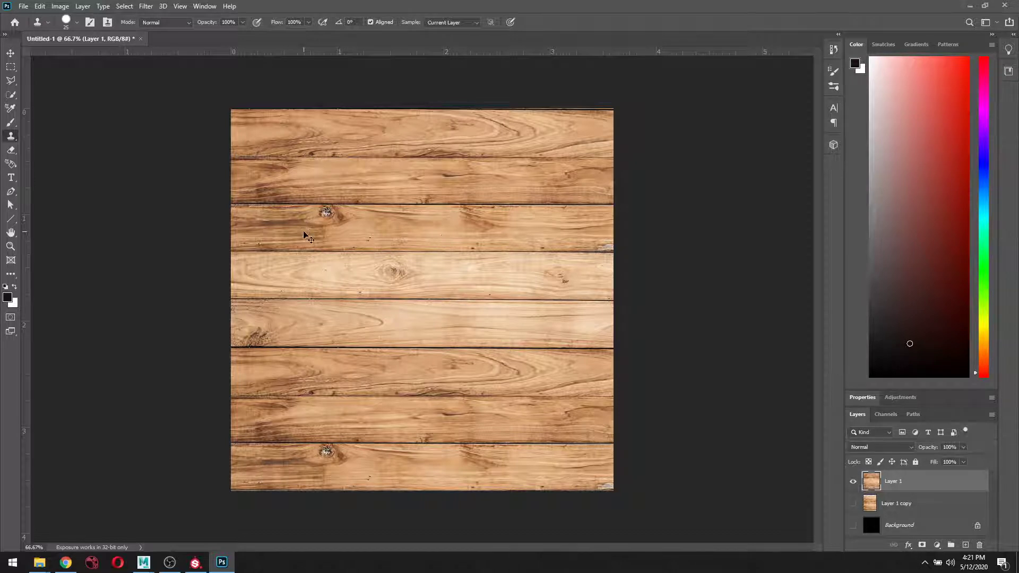
{"action": "key", "text": "ctrl+plus"}
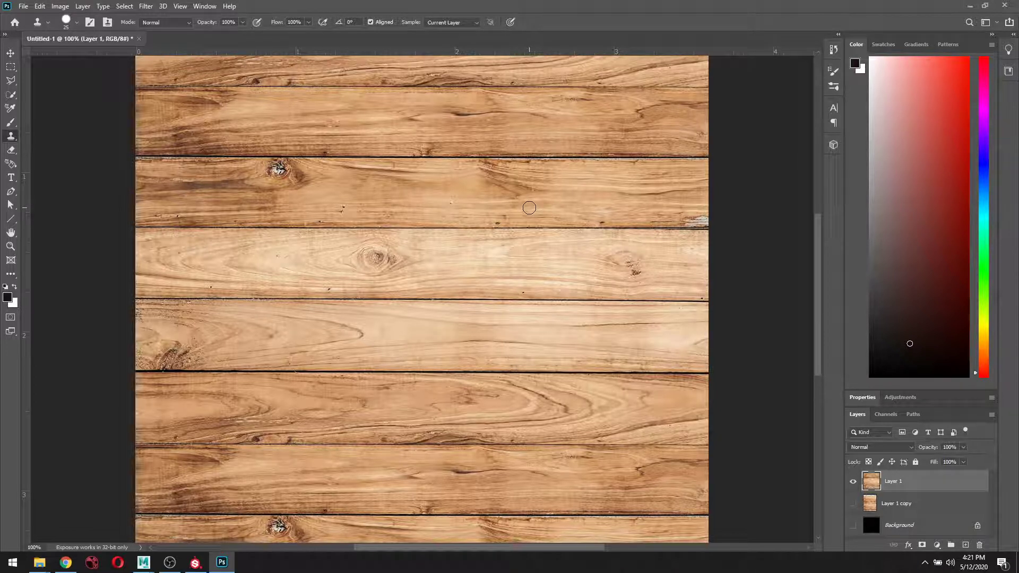
{"action": "key", "text": "bracketright"}
{"action": "left_click", "coordinate": [77, 24]}
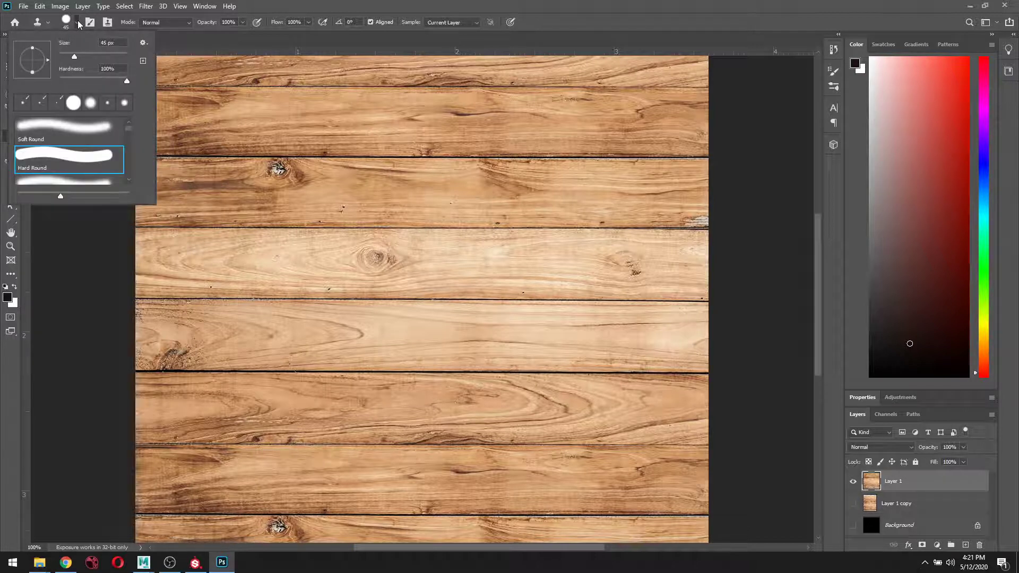
{"action": "left_click", "coordinate": [78, 25]}
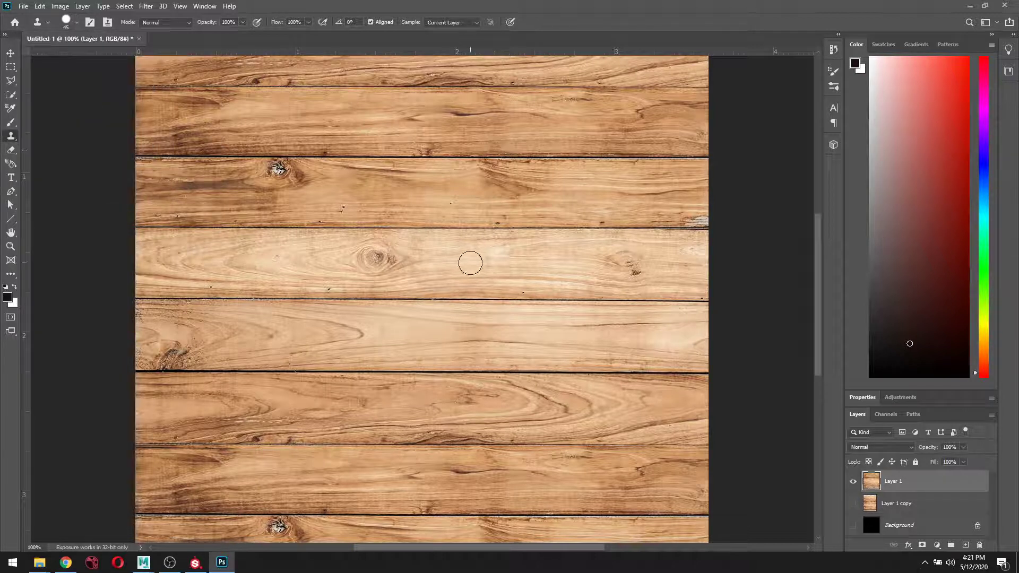
{"action": "left_click", "coordinate": [452, 185], "text": "alt"}
{"action": "key", "text": "bracketright"}
{"action": "key", "text": "bracketright"}
{"action": "left_click", "coordinate": [631, 195], "text": "alt"}
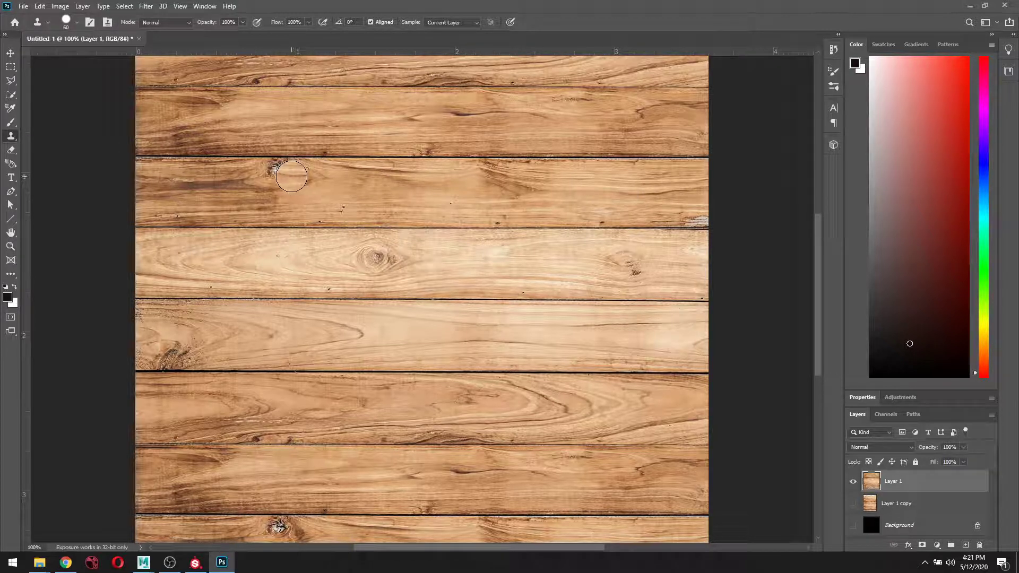
{"action": "left_click", "coordinate": [227, 22]}
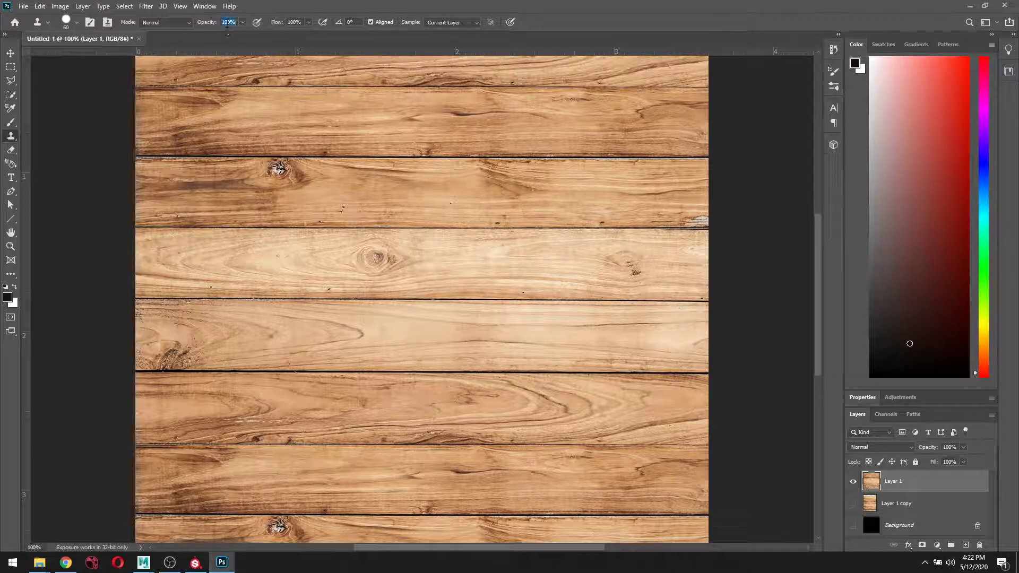
Set clone opacity to 40% and paint cloned grain over the knot along the plank.
{"action": "type", "text": "40"}
{"action": "key", "text": "Return"}
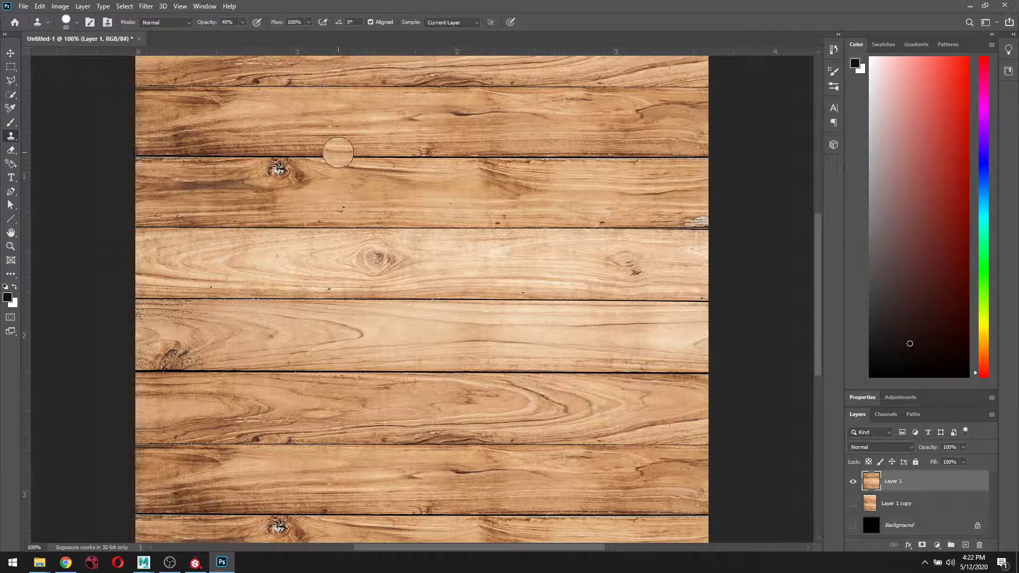
{"action": "mouse_move", "coordinate": [308, 175]}
{"action": "left_mouse_down"}
{"action": "mouse_move", "coordinate": [139, 185]}
{"action": "mouse_move", "coordinate": [279, 195]}
{"action": "mouse_move", "coordinate": [194, 212]}
{"action": "mouse_move", "coordinate": [144, 210]}
{"action": "left_mouse_up"}
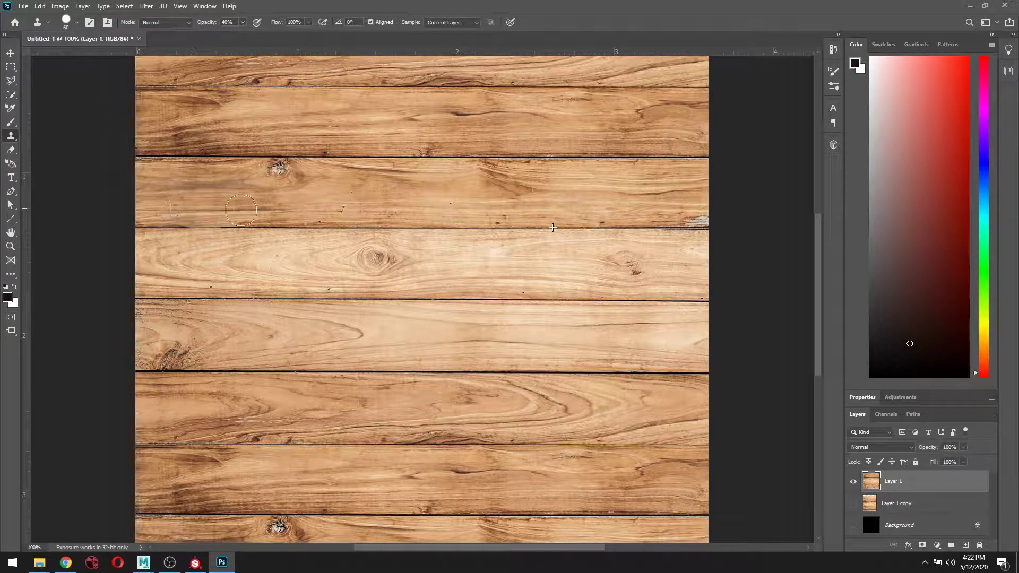
{"action": "mouse_move", "coordinate": [241, 211]}
{"action": "left_mouse_down"}
{"action": "mouse_move", "coordinate": [328, 209]}
{"action": "mouse_move", "coordinate": [315, 206]}
{"action": "mouse_move", "coordinate": [297, 173]}
{"action": "mouse_move", "coordinate": [137, 180]}
{"action": "mouse_move", "coordinate": [325, 173]}
{"action": "mouse_move", "coordinate": [254, 194]}
{"action": "mouse_move", "coordinate": [288, 173]}
{"action": "mouse_move", "coordinate": [301, 181]}
{"action": "mouse_move", "coordinate": [288, 174]}
{"action": "mouse_move", "coordinate": [145, 200]}
{"action": "mouse_move", "coordinate": [229, 178]}
{"action": "mouse_move", "coordinate": [139, 191]}
{"action": "left_mouse_up"}
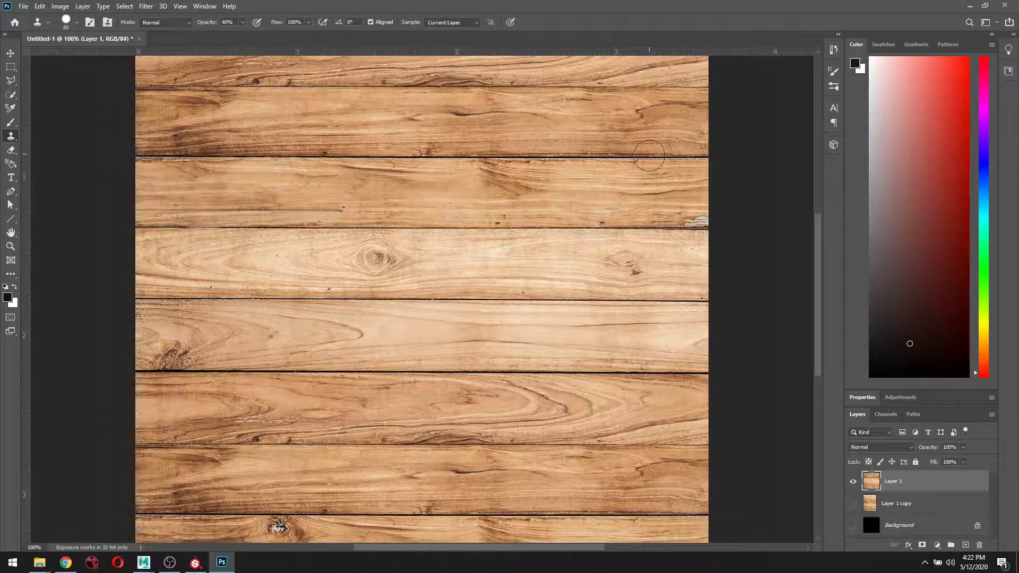
Resample a new grain source and reclone across the second plank, undoing a bad stroke.
{"action": "left_click", "coordinate": [626, 118], "text": "alt"}
{"action": "mouse_move", "coordinate": [518, 191]}
{"action": "left_mouse_down"}
{"action": "mouse_move", "coordinate": [481, 184]}
{"action": "mouse_move", "coordinate": [562, 185]}
{"action": "left_mouse_up"}
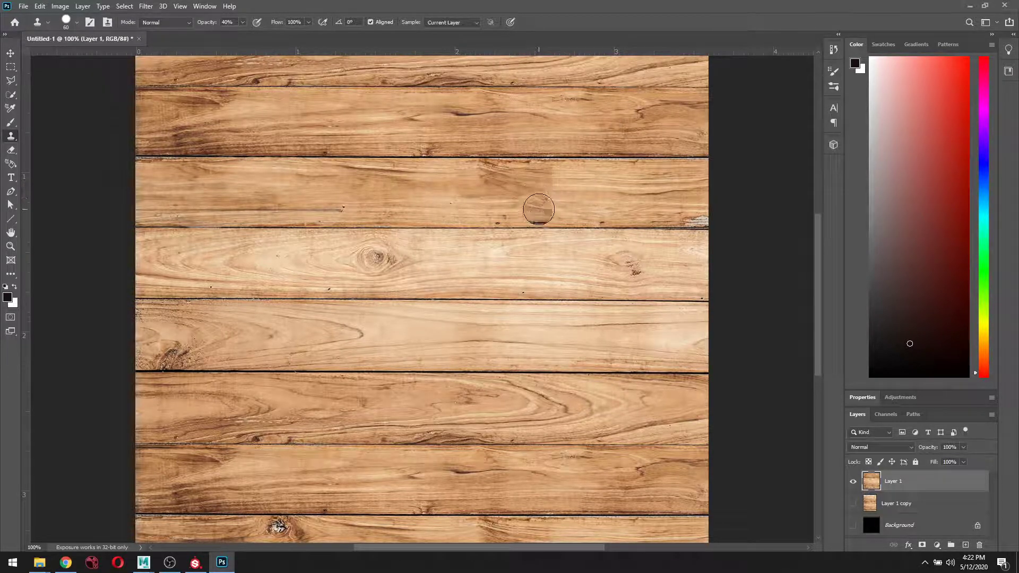
{"action": "key", "text": "ctrl+z"}
{"action": "key", "text": "ctrl+z"}
{"action": "key", "text": "ctrl+z"}
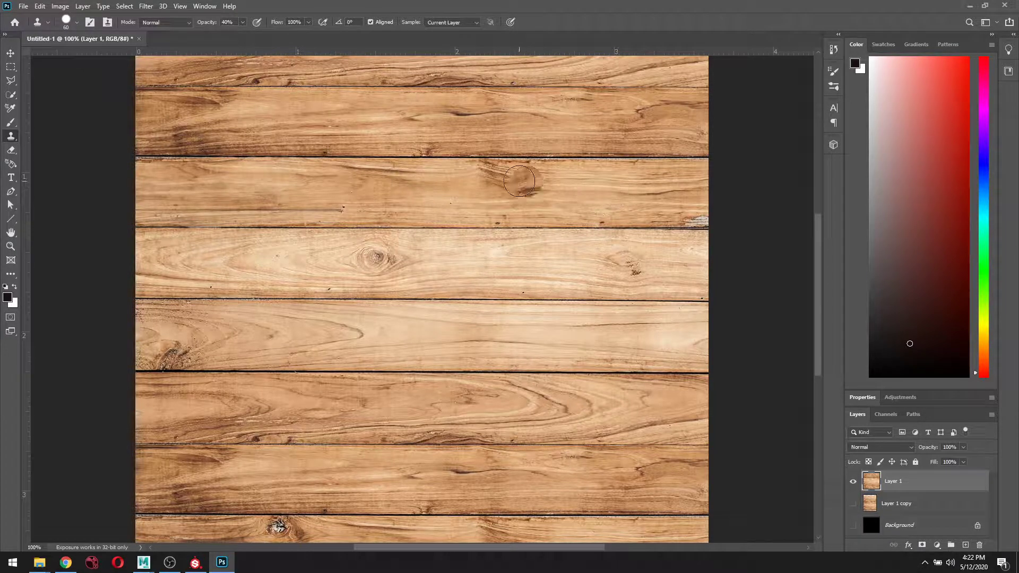
{"action": "mouse_move", "coordinate": [507, 178]}
{"action": "left_mouse_down"}
{"action": "mouse_move", "coordinate": [582, 186]}
{"action": "mouse_move", "coordinate": [520, 184]}
{"action": "mouse_move", "coordinate": [548, 194]}
{"action": "mouse_move", "coordinate": [531, 216]}
{"action": "left_mouse_up"}
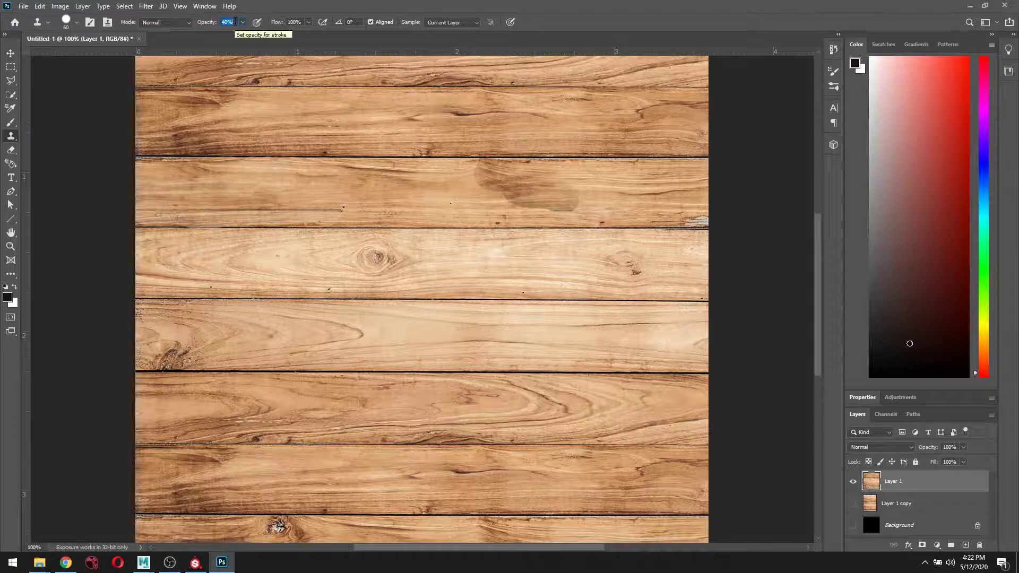
Lower the clone opacity and blend the dark patch's edges into the surrounding grain.
{"action": "type", "text": "32"}
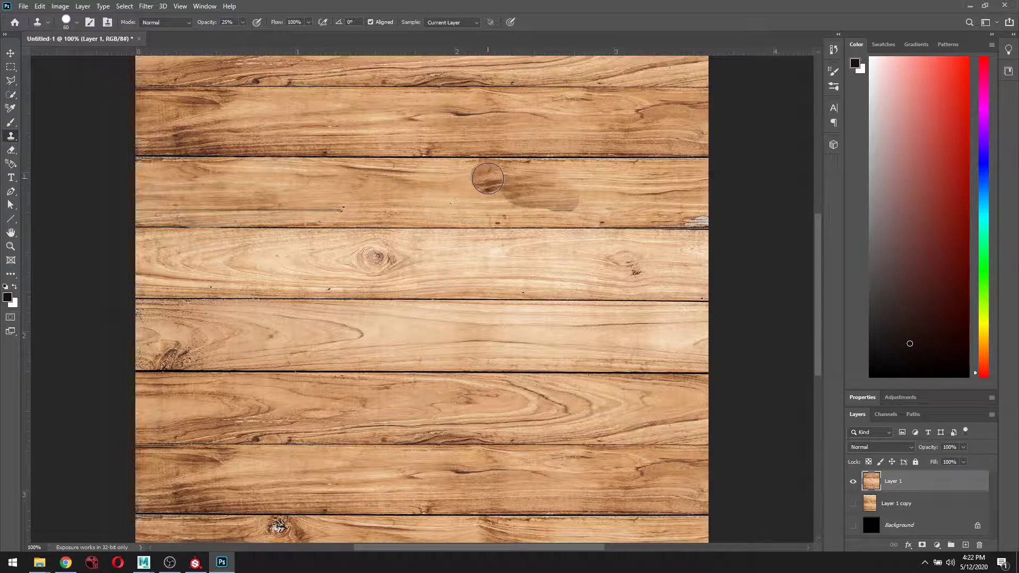
{"action": "mouse_move", "coordinate": [495, 180]}
{"action": "left_mouse_down"}
{"action": "mouse_move", "coordinate": [512, 194]}
{"action": "mouse_move", "coordinate": [571, 199]}
{"action": "mouse_move", "coordinate": [552, 186]}
{"action": "mouse_move", "coordinate": [485, 179]}
{"action": "mouse_move", "coordinate": [513, 206]}
{"action": "mouse_move", "coordinate": [624, 212]}
{"action": "mouse_move", "coordinate": [672, 199]}
{"action": "left_mouse_up"}
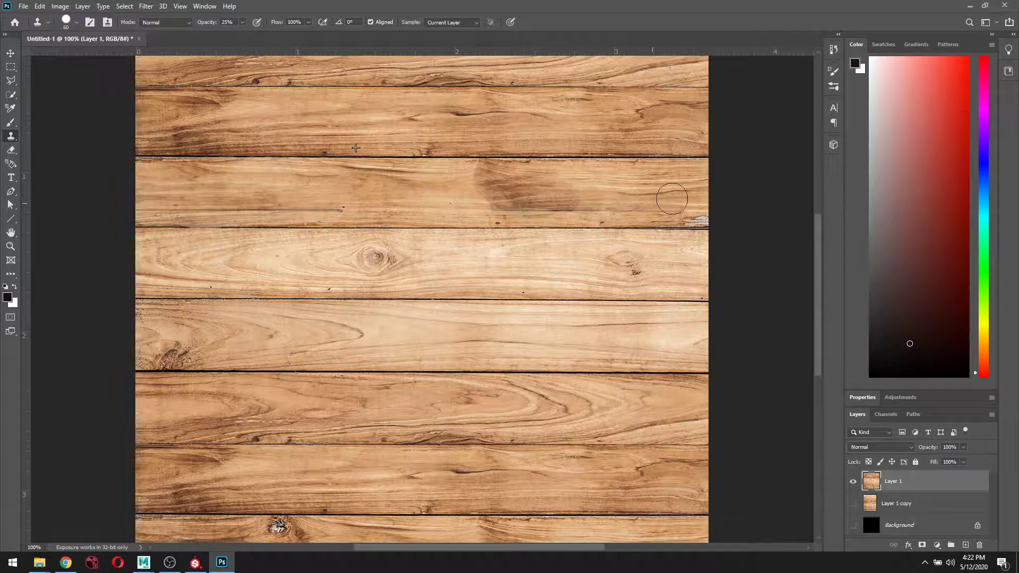
{"action": "mouse_move", "coordinate": [514, 180]}
{"action": "left_mouse_down"}
{"action": "mouse_move", "coordinate": [496, 183]}
{"action": "mouse_move", "coordinate": [509, 209]}
{"action": "mouse_move", "coordinate": [623, 191]}
{"action": "left_mouse_up"}
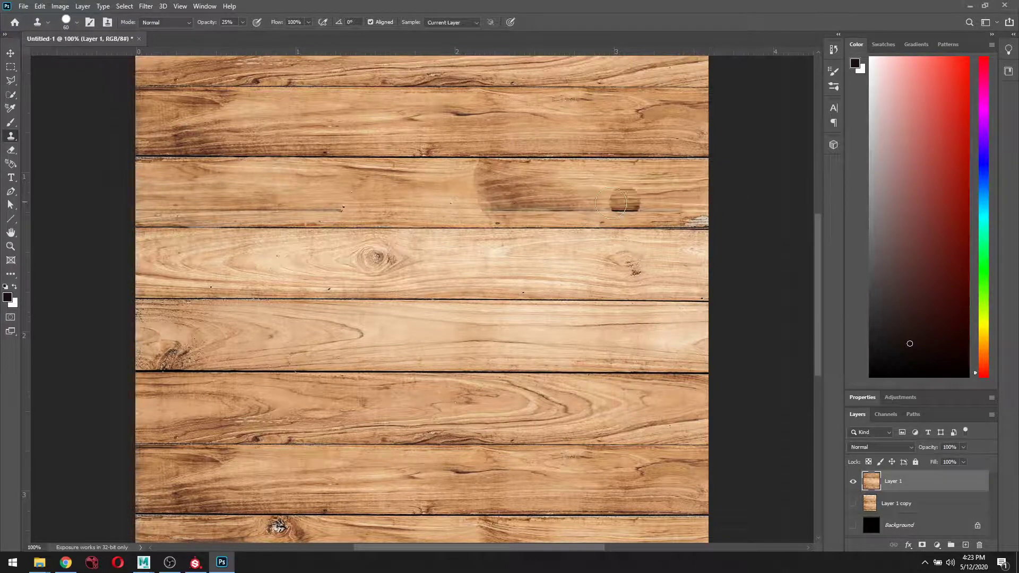
{"action": "left_click_drag", "start_coordinate": [466, 182], "coordinate": [444, 185]}
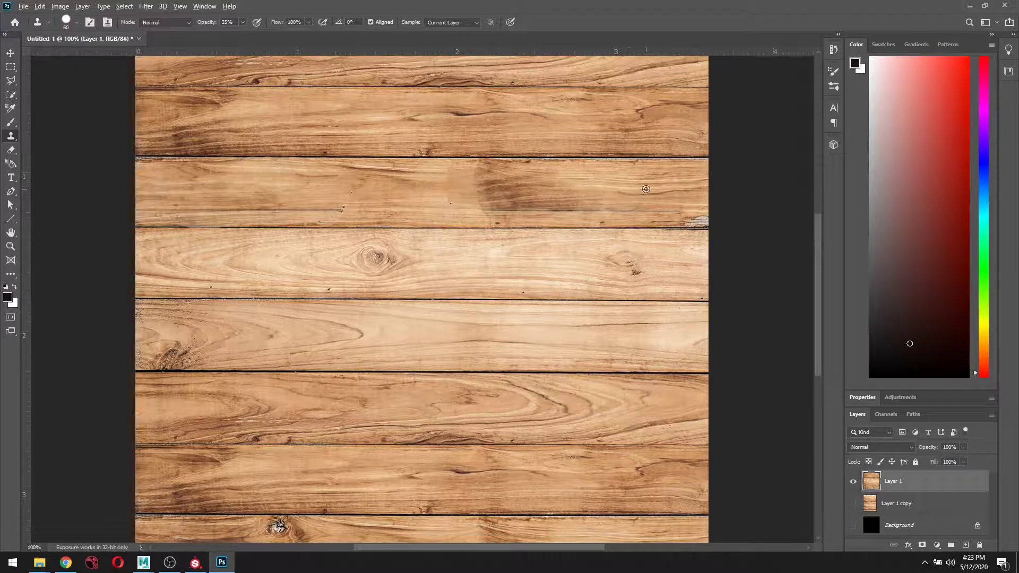
{"action": "mouse_move", "coordinate": [421, 207]}
{"action": "left_mouse_down"}
{"action": "mouse_move", "coordinate": [463, 178]}
{"action": "mouse_move", "coordinate": [445, 178]}
{"action": "mouse_move", "coordinate": [532, 179]}
{"action": "mouse_move", "coordinate": [471, 192]}
{"action": "mouse_move", "coordinate": [566, 199]}
{"action": "left_mouse_up"}
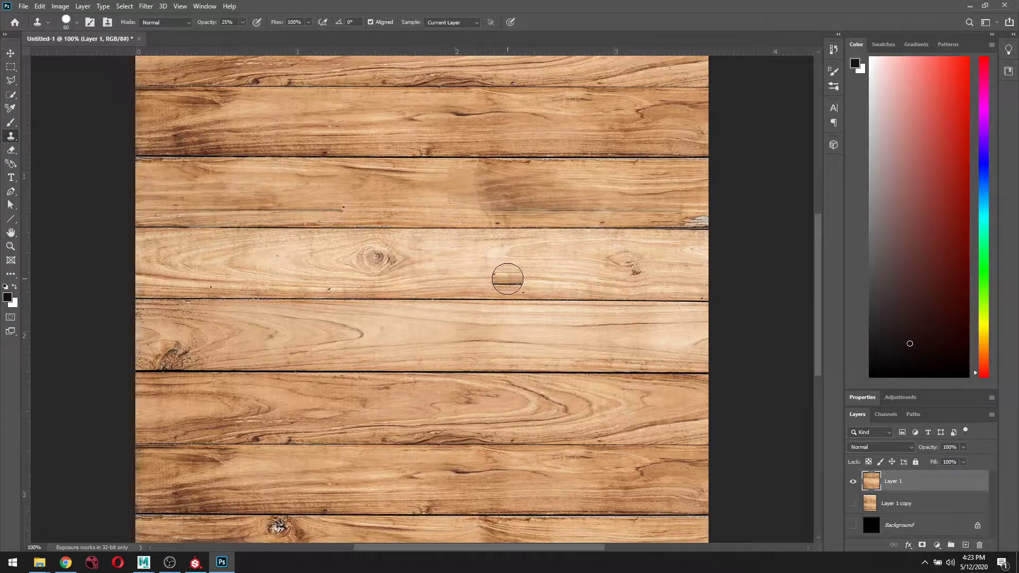
Zoom out to the whole canvas and undo a stray clone mark on a lower plank.
{"action": "key", "text": "ctrl+minus"}
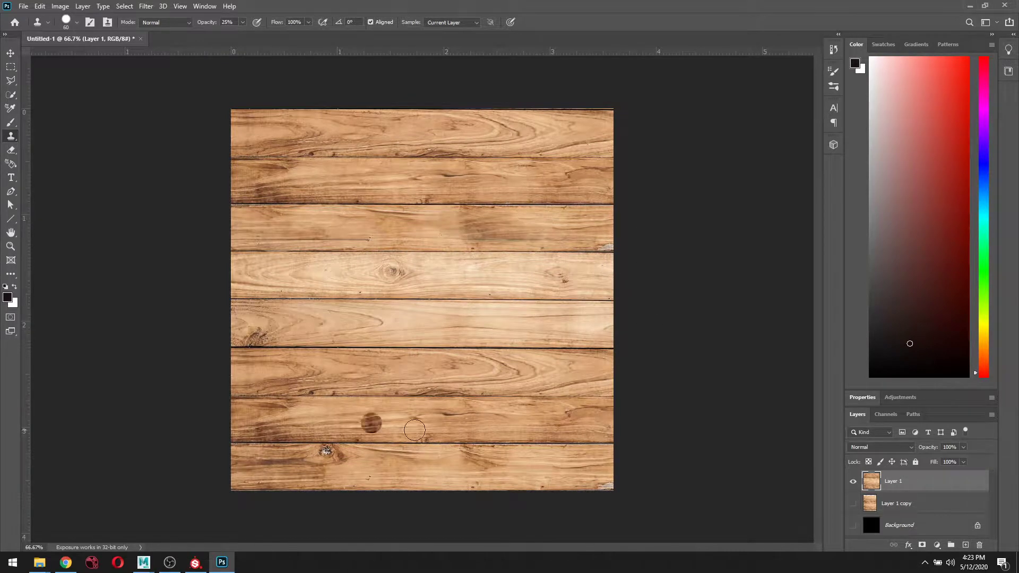
{"action": "left_click", "coordinate": [364, 473]}
{"action": "key", "text": "ctrl+z"}
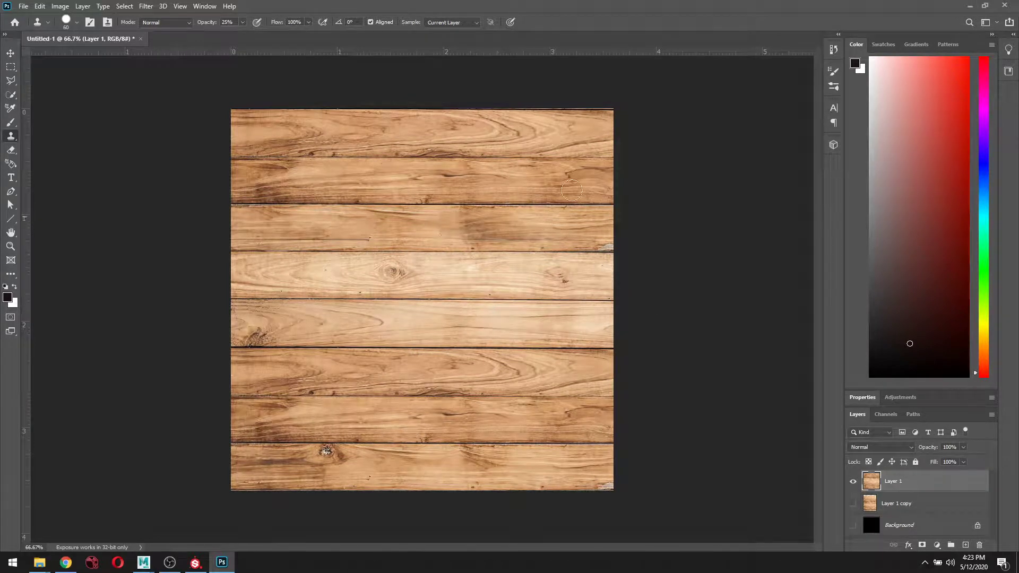